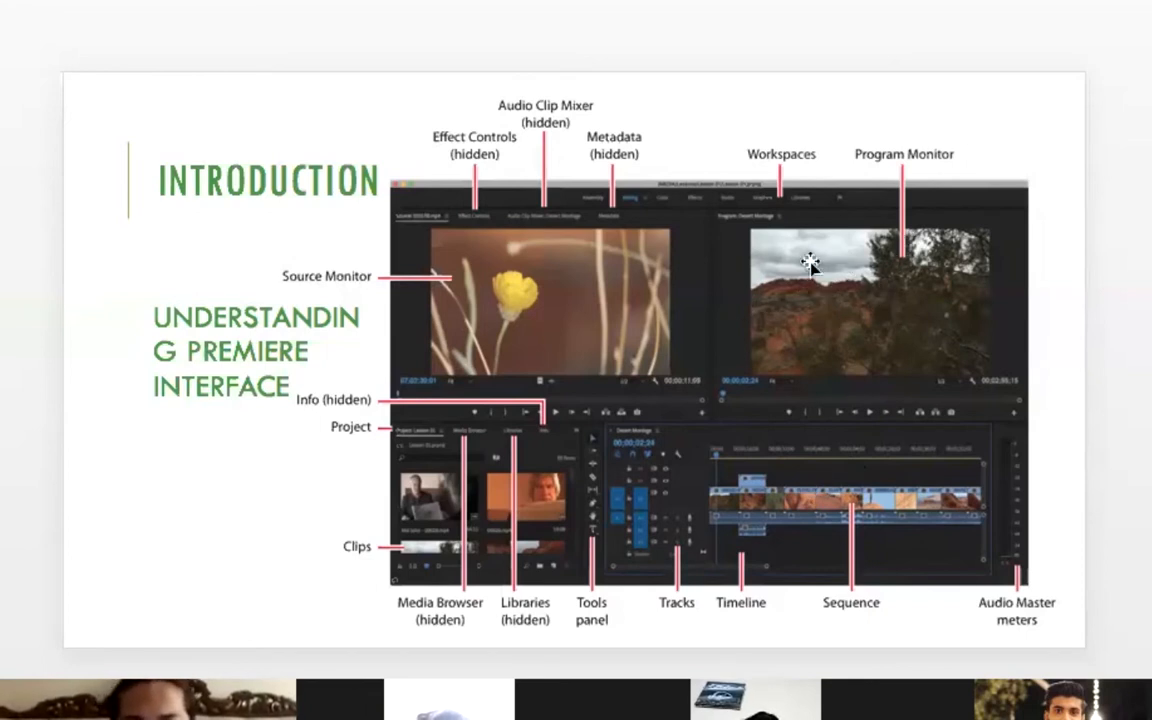
pyautogui.press('Right')
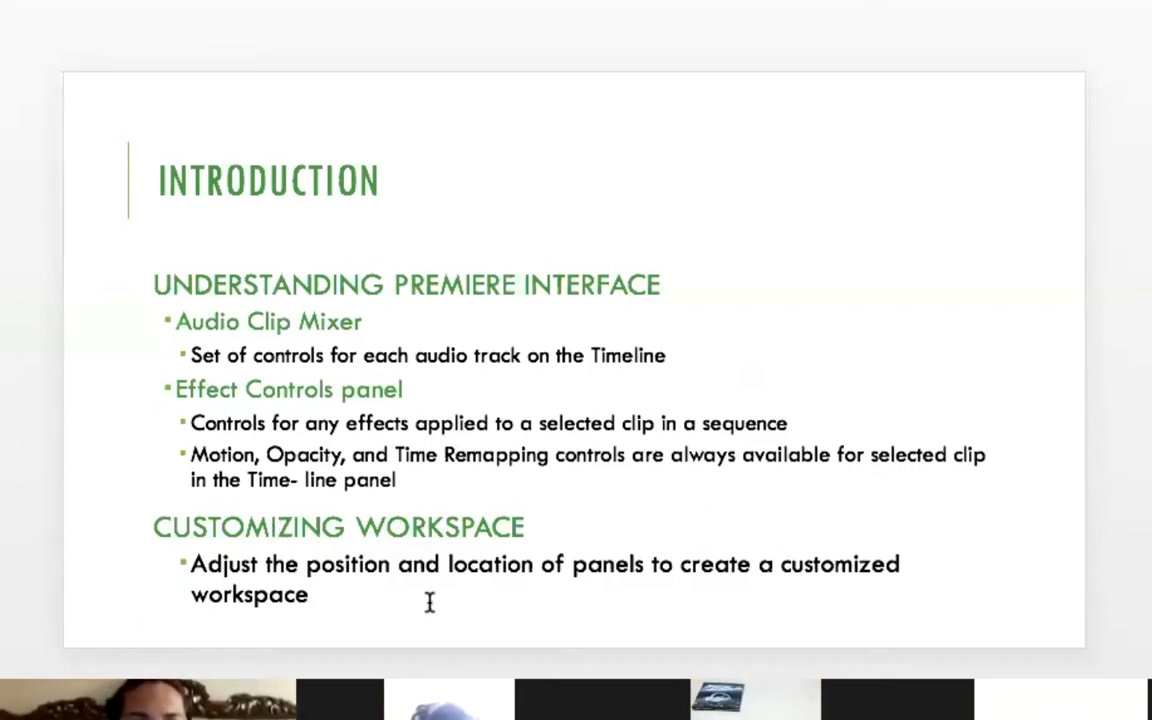
pyautogui.press('pageup')
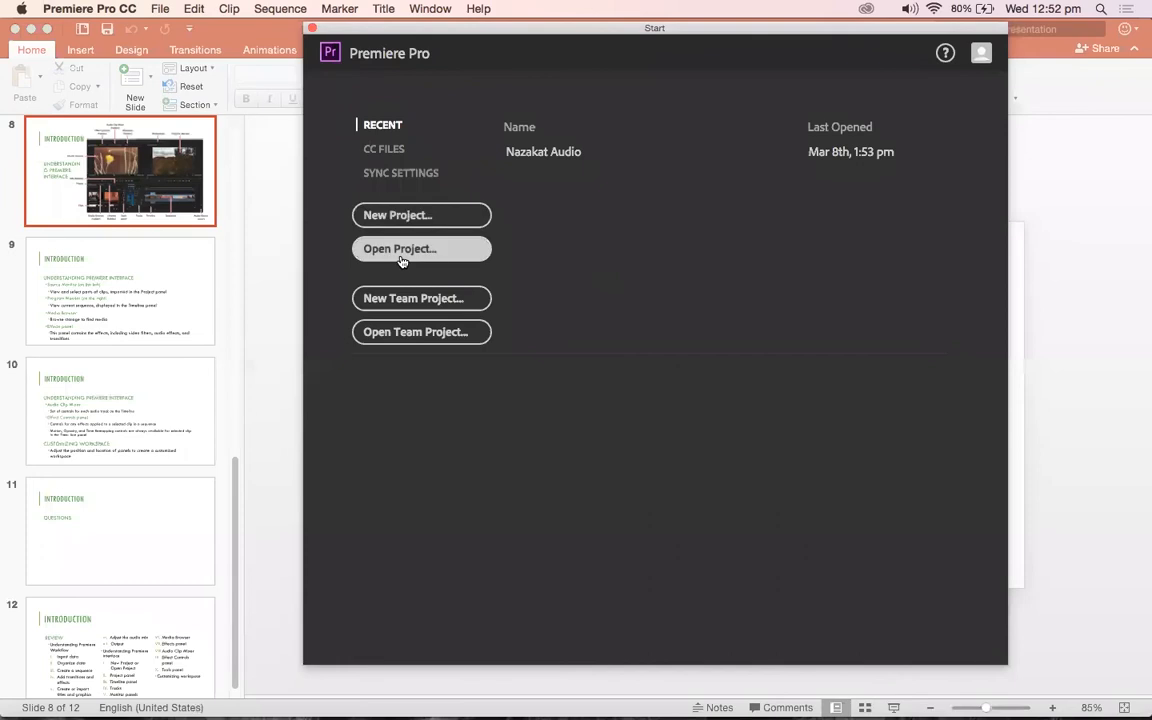
# Step: Start a new Premiere Pro project and name it NLE Class 2
pyautogui.press('super+alt+n')
pyautogui.moveTo(504, 136); pyautogui.dragTo(479, 126)
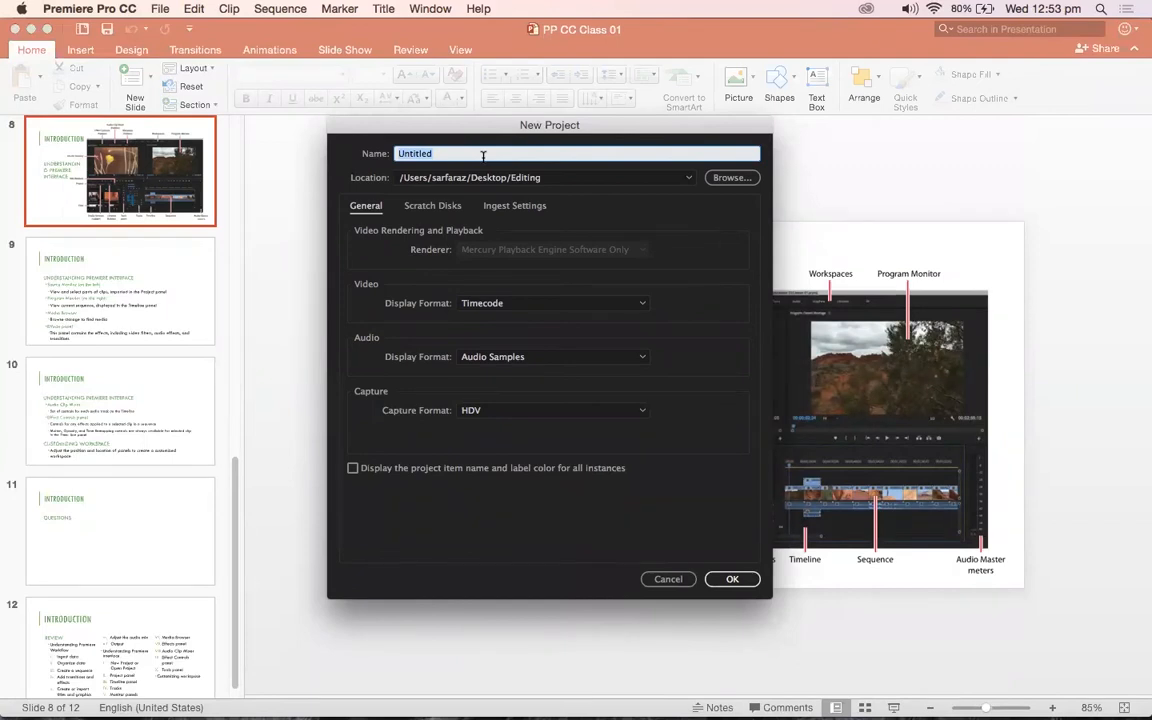
pyautogui.write('NLE Class 2')
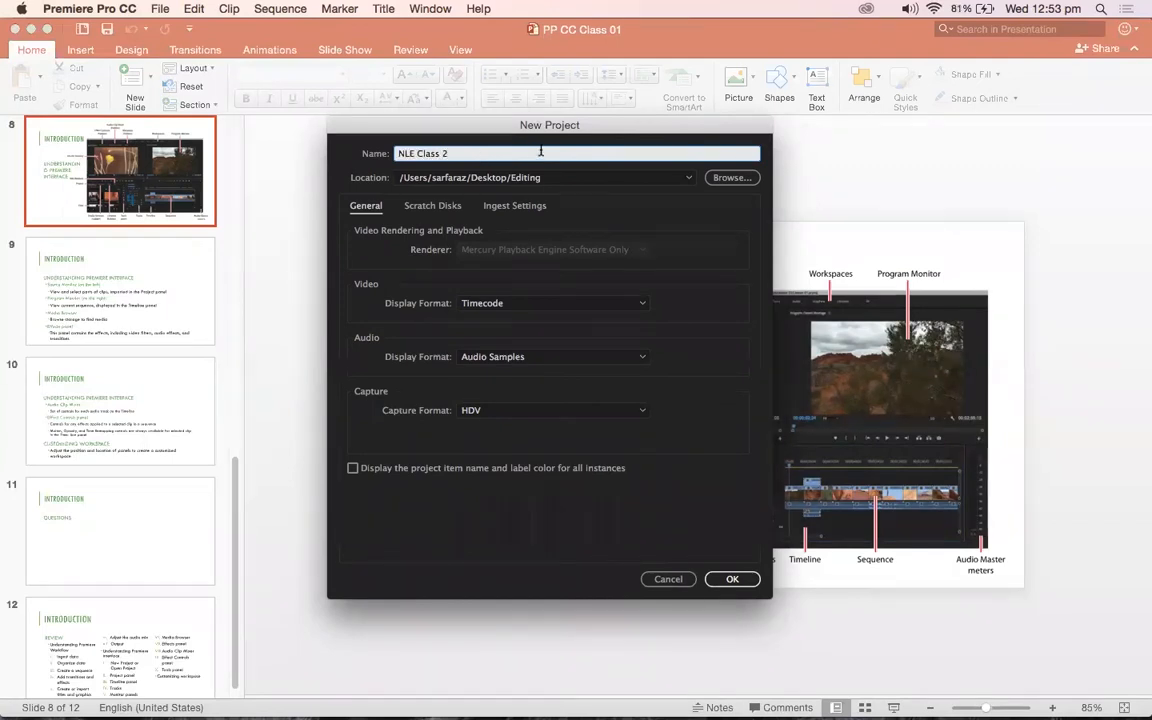
# Step: Browse for the project location and create a folder named Project inside the Desktop folder NLE Fall 2020/Premiere
pyautogui.click(730, 180)
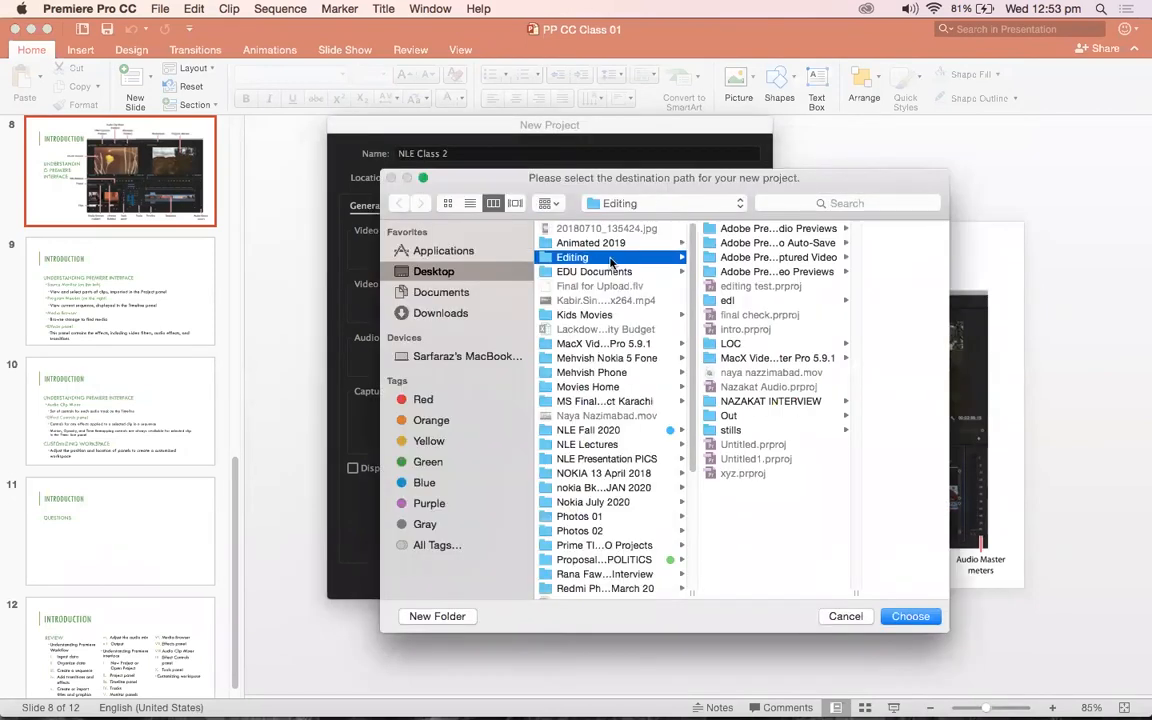
pyautogui.click(588, 429)
pyautogui.click(740, 286)
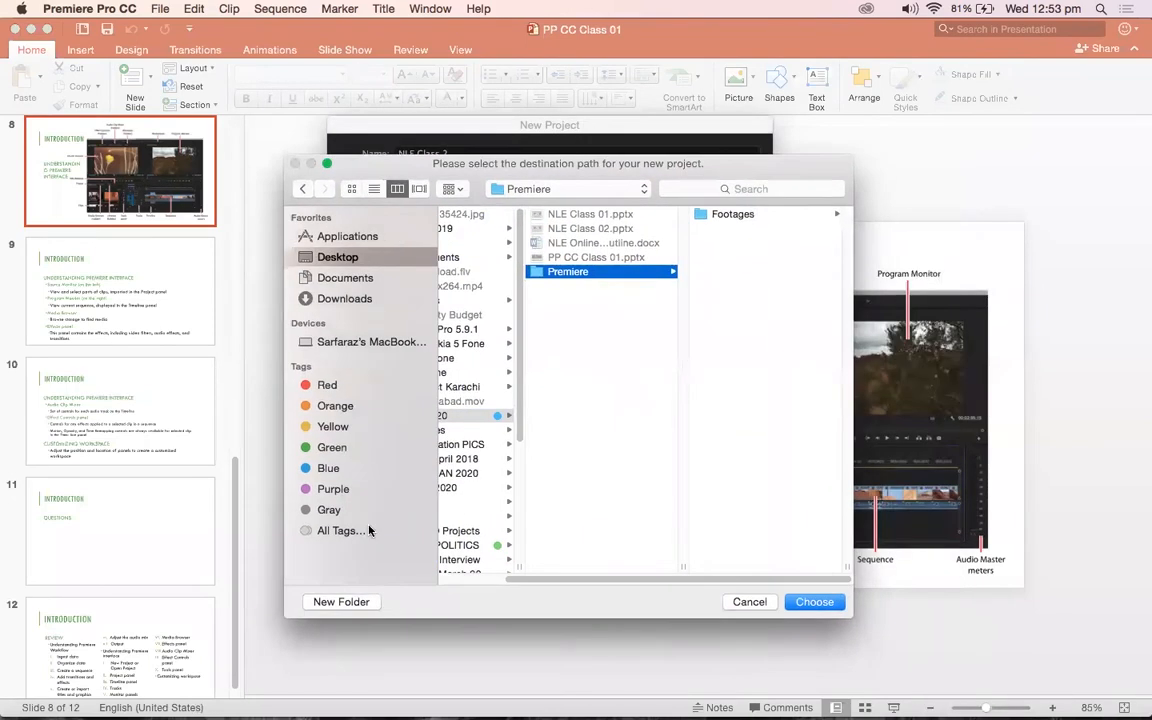
pyautogui.click(339, 602)
pyautogui.write('PRoject')
pyautogui.press('Left')
pyautogui.press('Left')
pyautogui.press('Left')
pyautogui.press('Left')
pyautogui.press('BackSpace')
pyautogui.press('BackSpace')
pyautogui.write('ro')
pyautogui.click(527, 313)
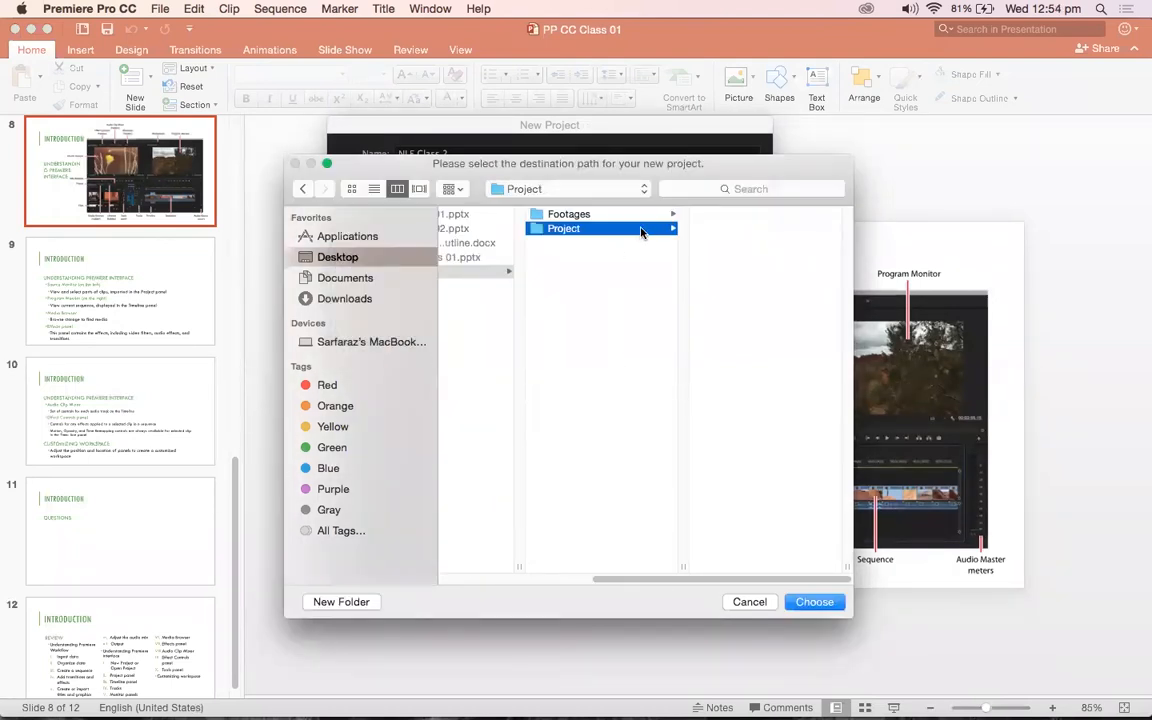
# Step: Choose the Project folder as the save location and create the project with all scratch disks kept at Same as Project
pyautogui.click(818, 601)
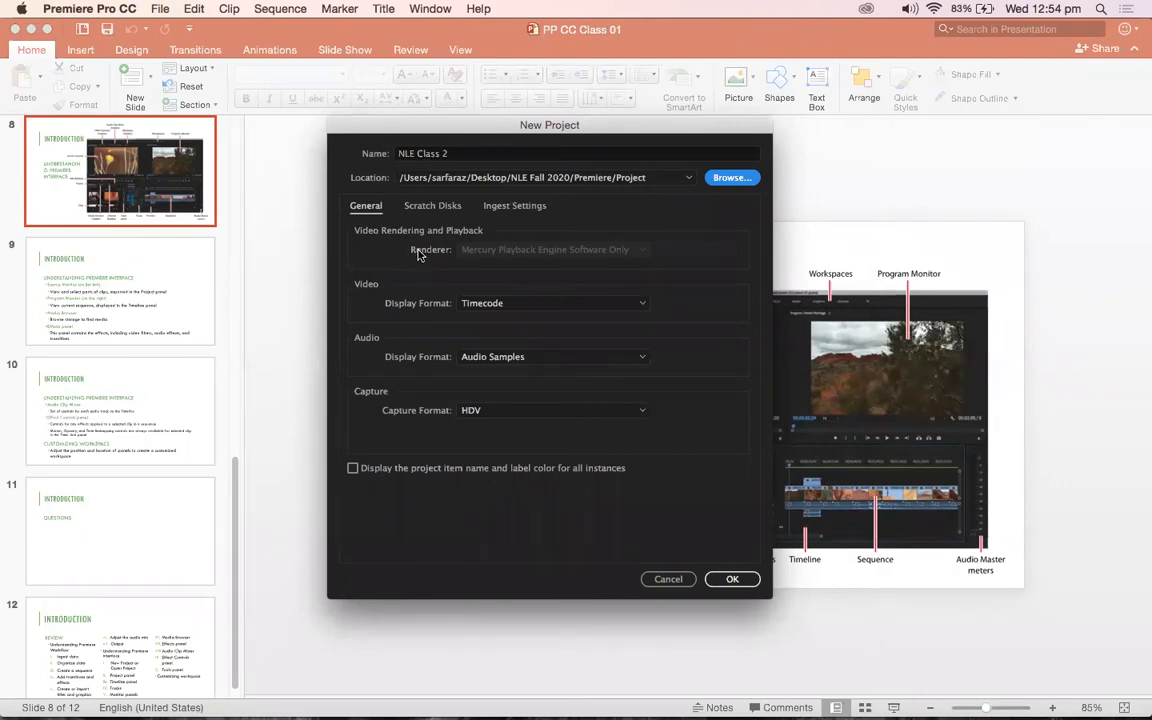
pyautogui.click(432, 206)
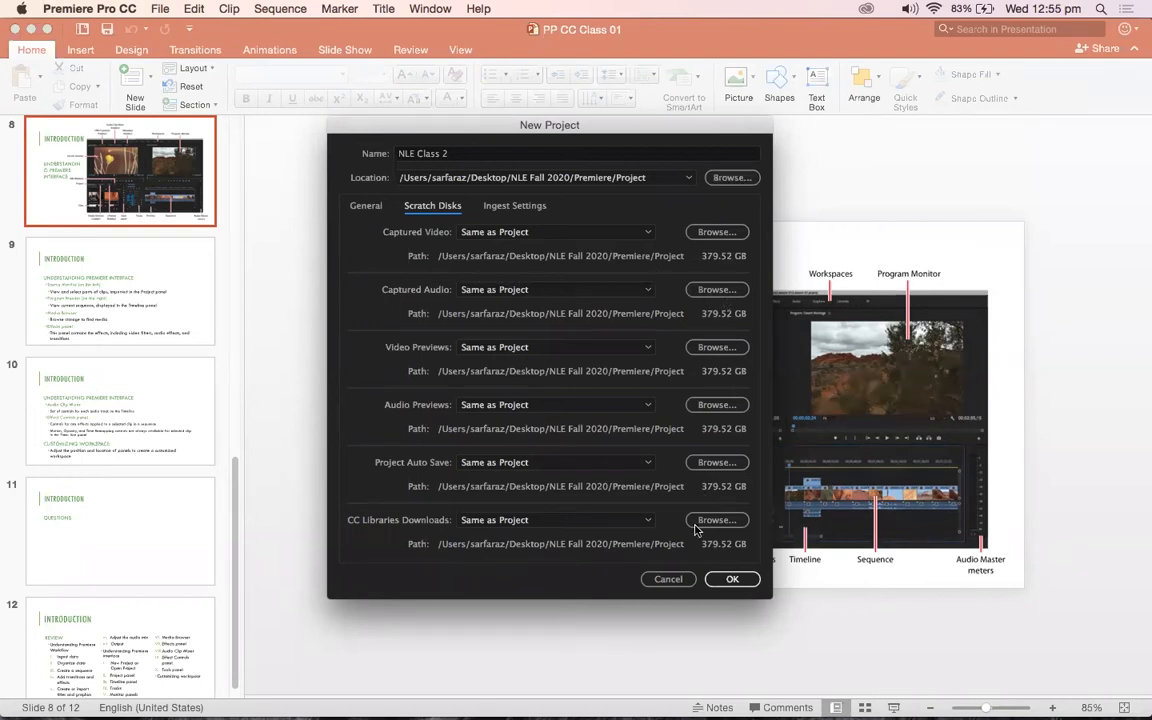
pyautogui.click(739, 582)
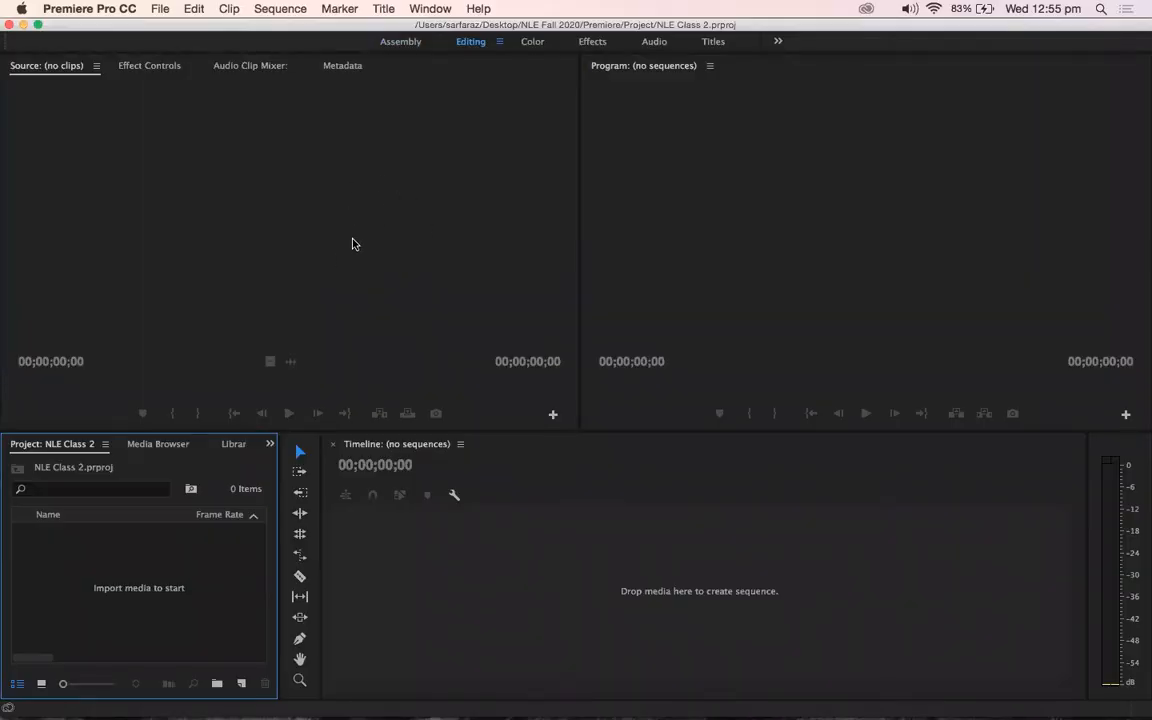
# Step: Examine the Source Monitor, Program Monitor, Timeline, Project, Tools and audio meters by making each one active in turn
pyautogui.click(329, 162)
pyautogui.click(850, 184)
pyautogui.click(622, 555)
pyautogui.click(140, 568)
pyautogui.click(313, 567)
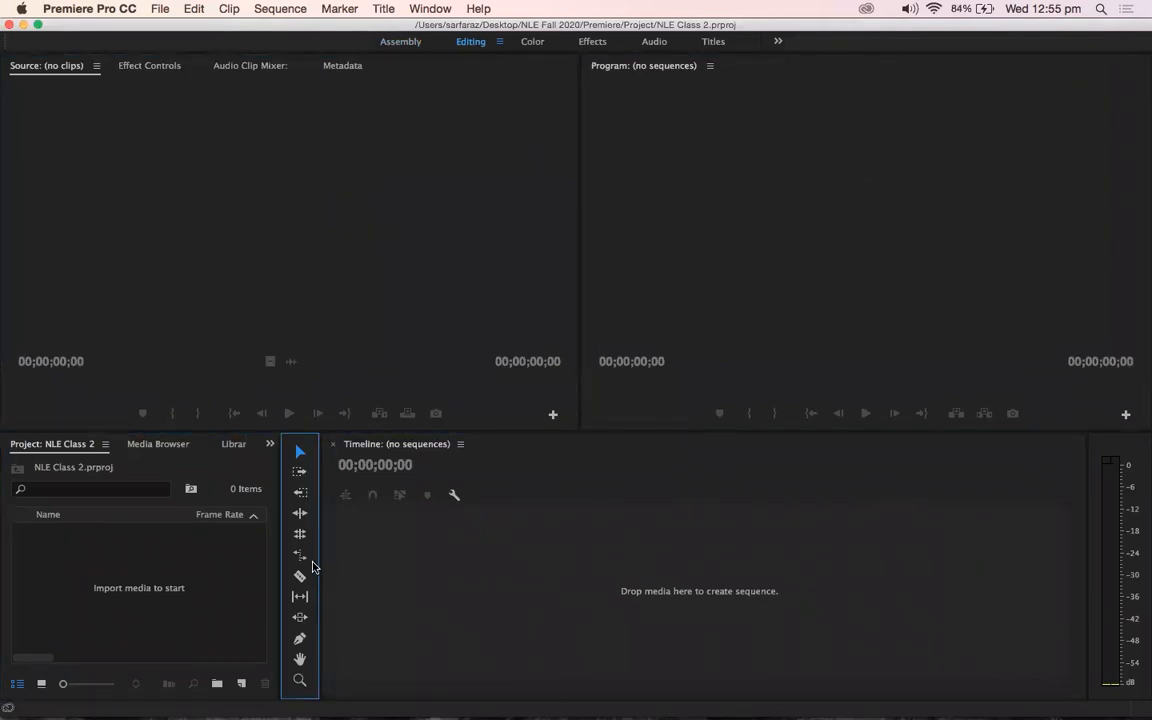
pyautogui.click(1141, 598)
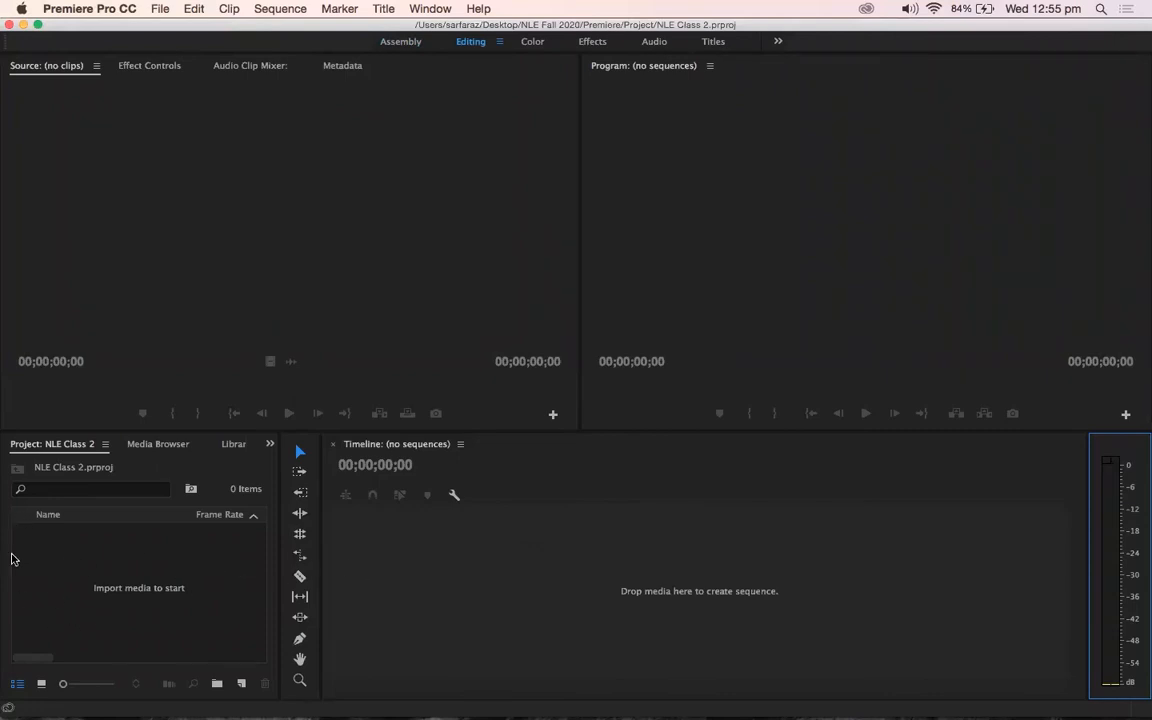
# Step: Create a new sequence named Class 2 from the HDV 1080p25 preset
pyautogui.click(239, 688)
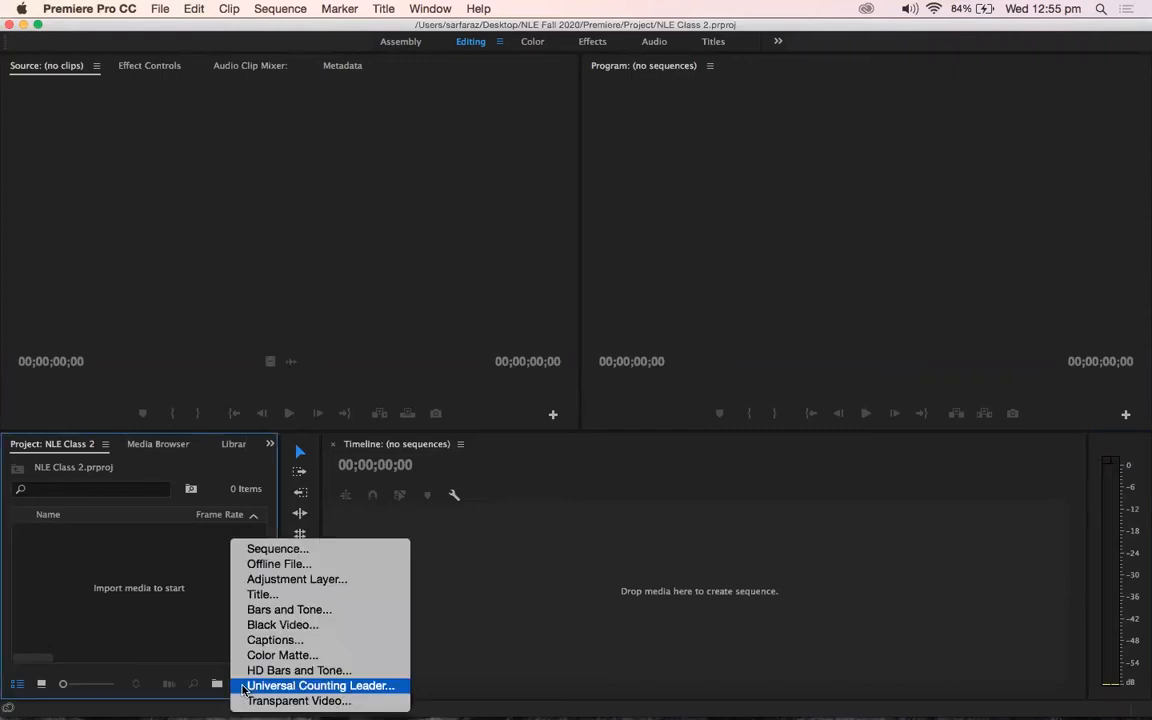
pyautogui.click(306, 550)
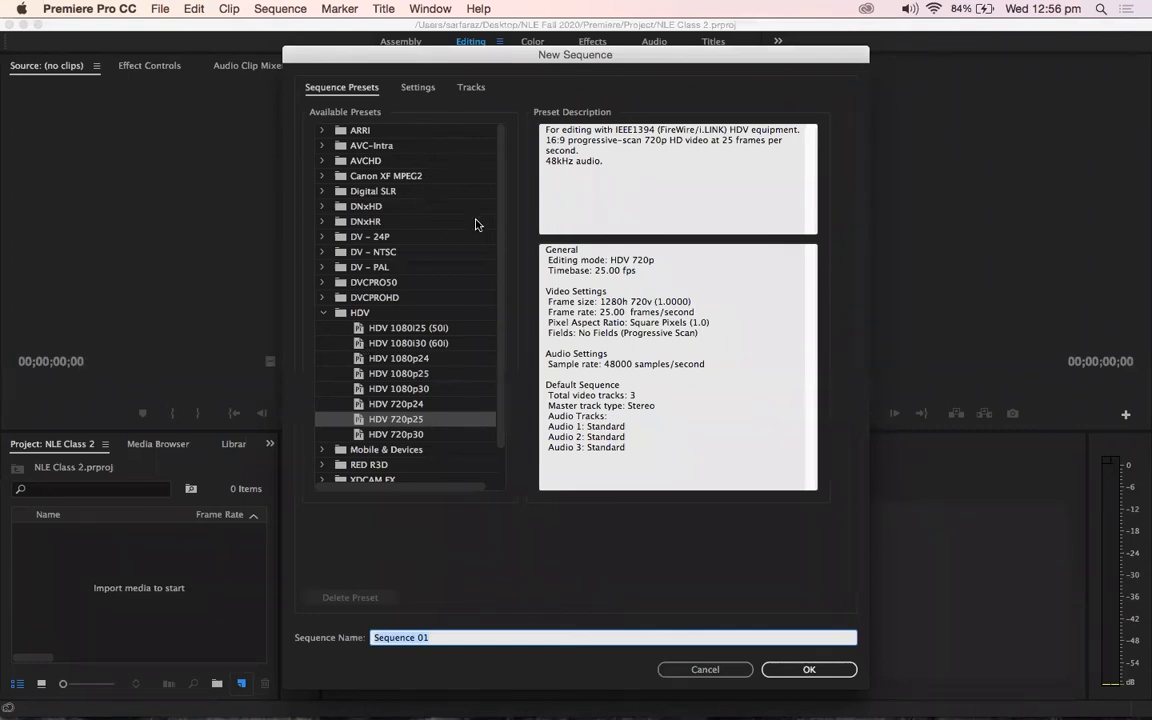
pyautogui.moveTo(501, 243); pyautogui.dragTo(498, 202)
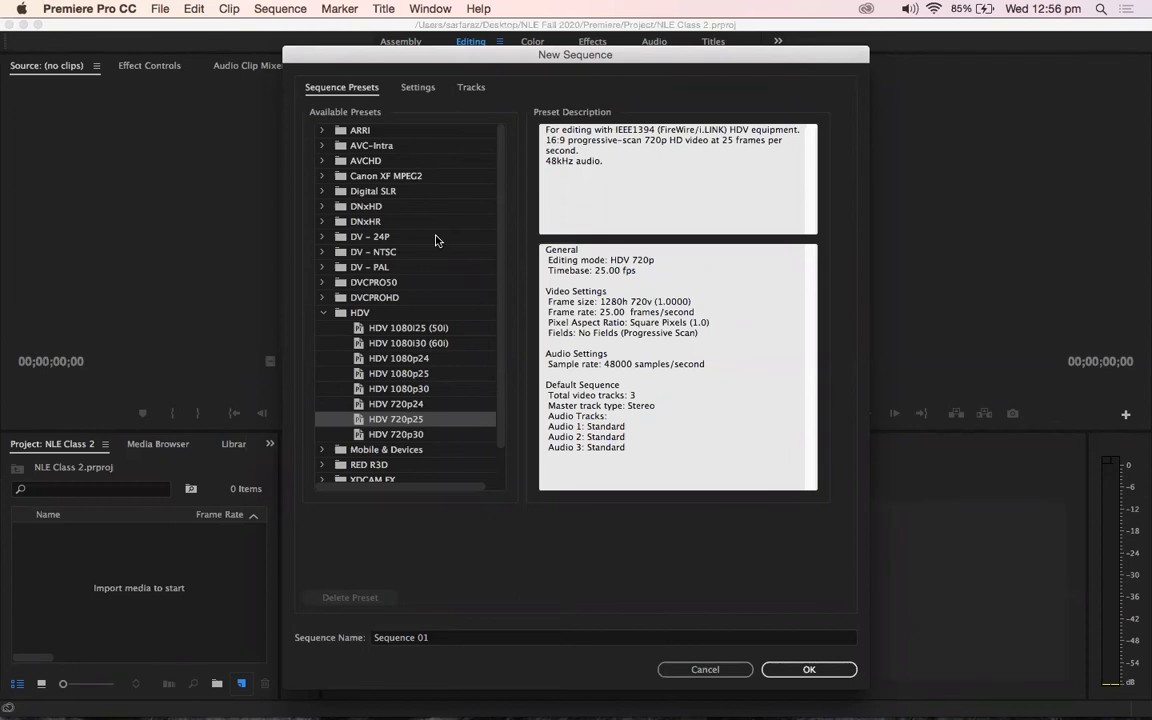
pyautogui.click(412, 374)
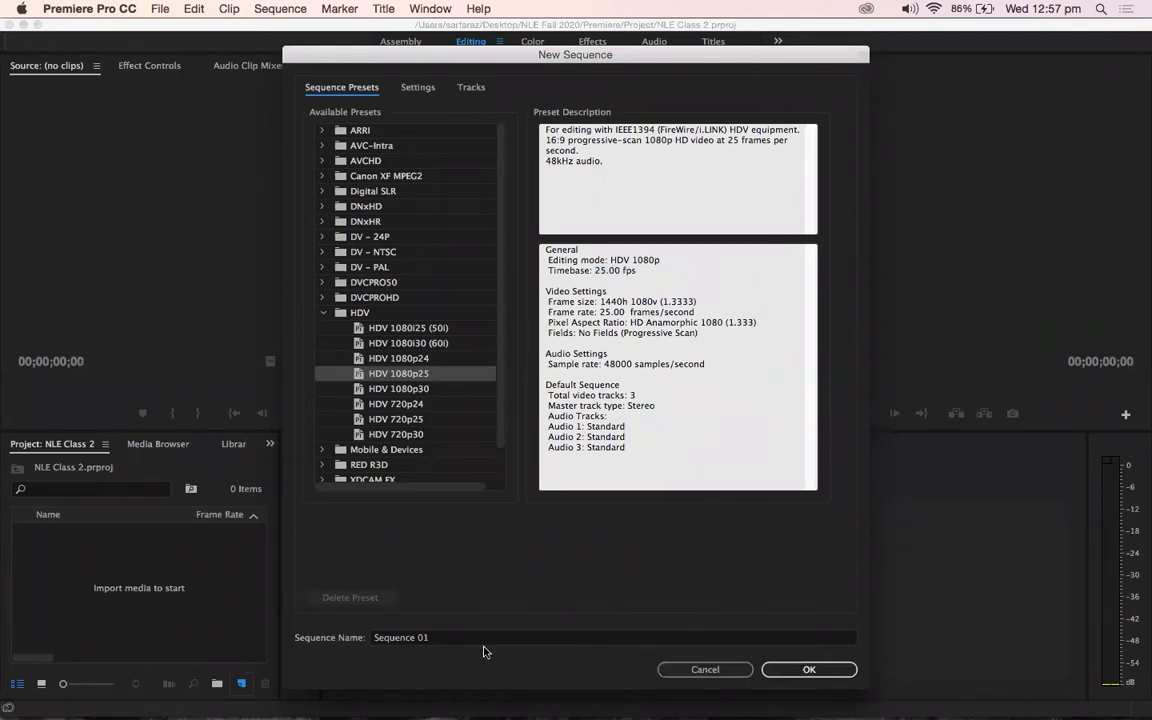
pyautogui.click(430, 640)
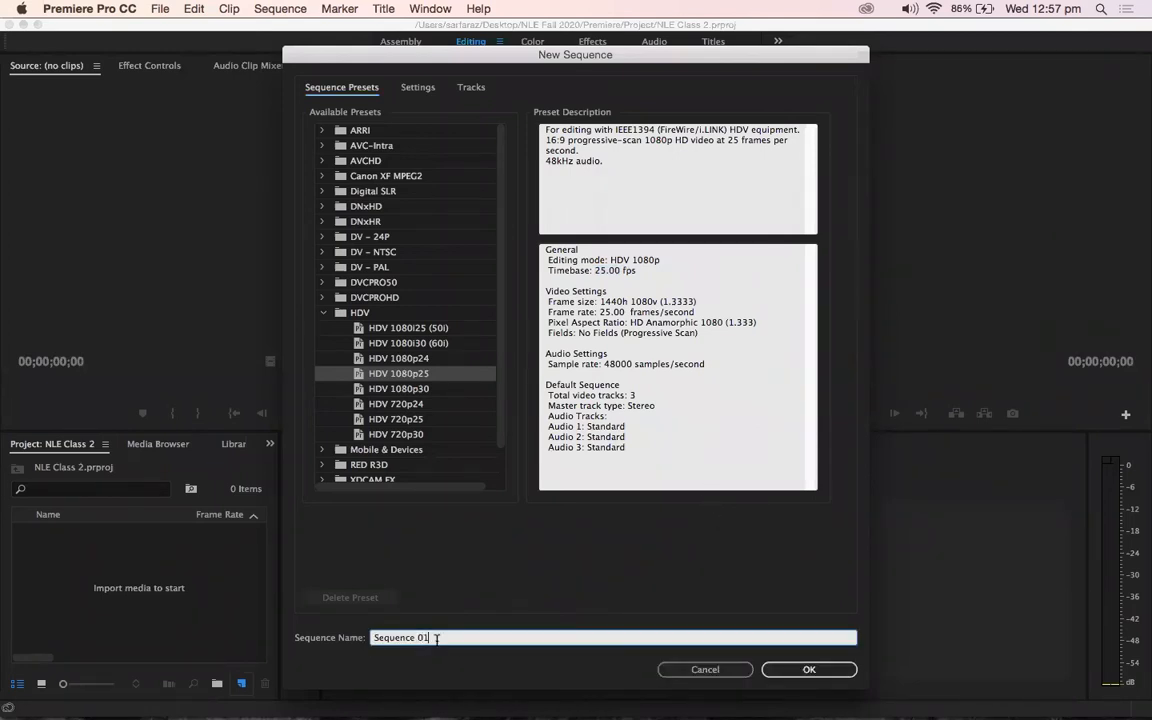
pyautogui.moveTo(437, 640); pyautogui.dragTo(331, 643)
pyautogui.write('Class 2')
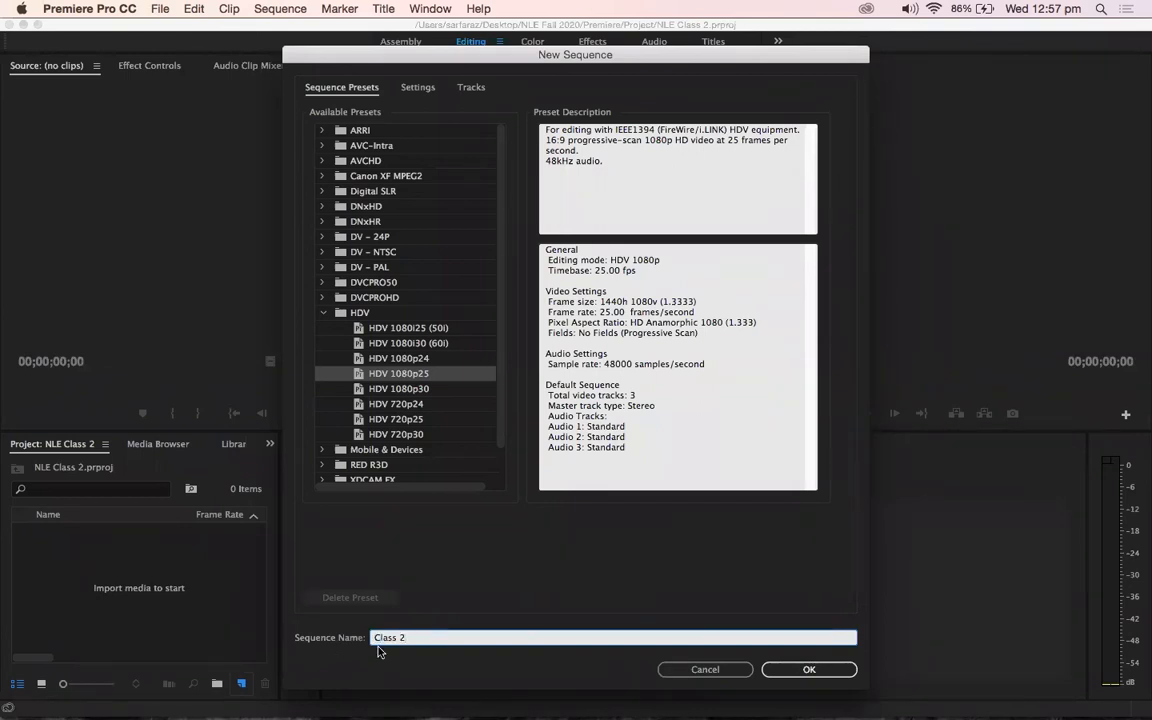
pyautogui.click(809, 669)
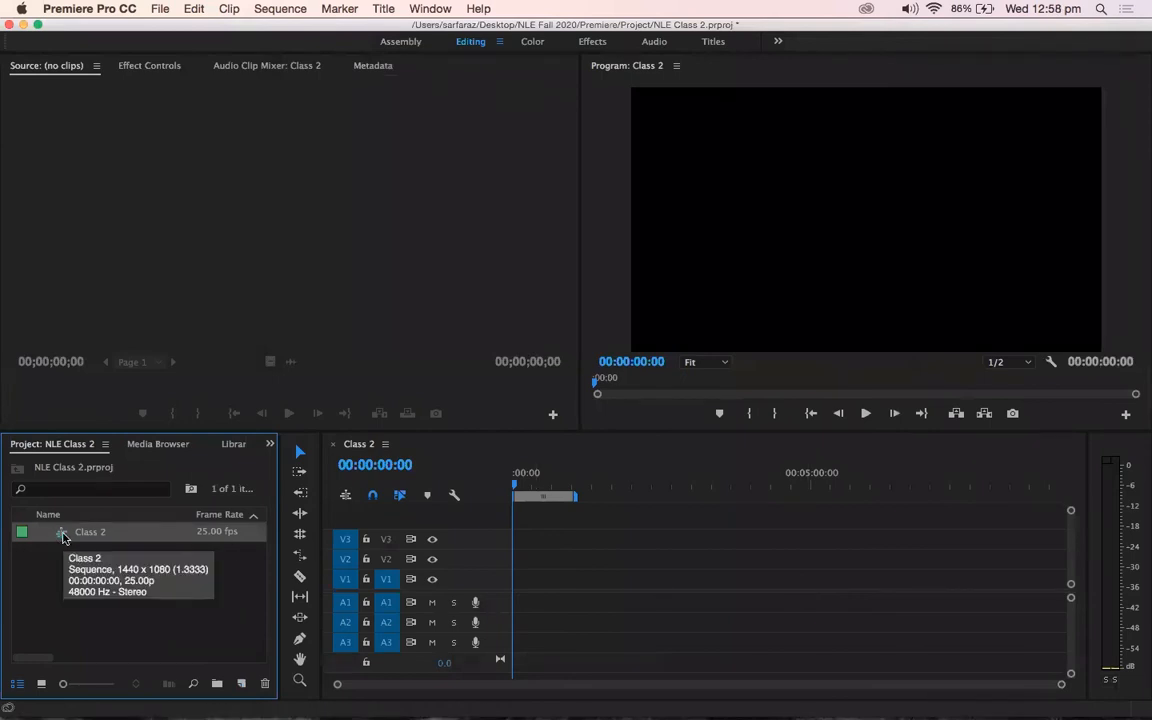
# Step: Scrub the playhead along the empty Class 2 timeline and park it at about 00:01:09:02
pyautogui.moveTo(555, 487); pyautogui.dragTo(780, 490)
pyautogui.moveTo(979, 493); pyautogui.dragTo(908, 495)
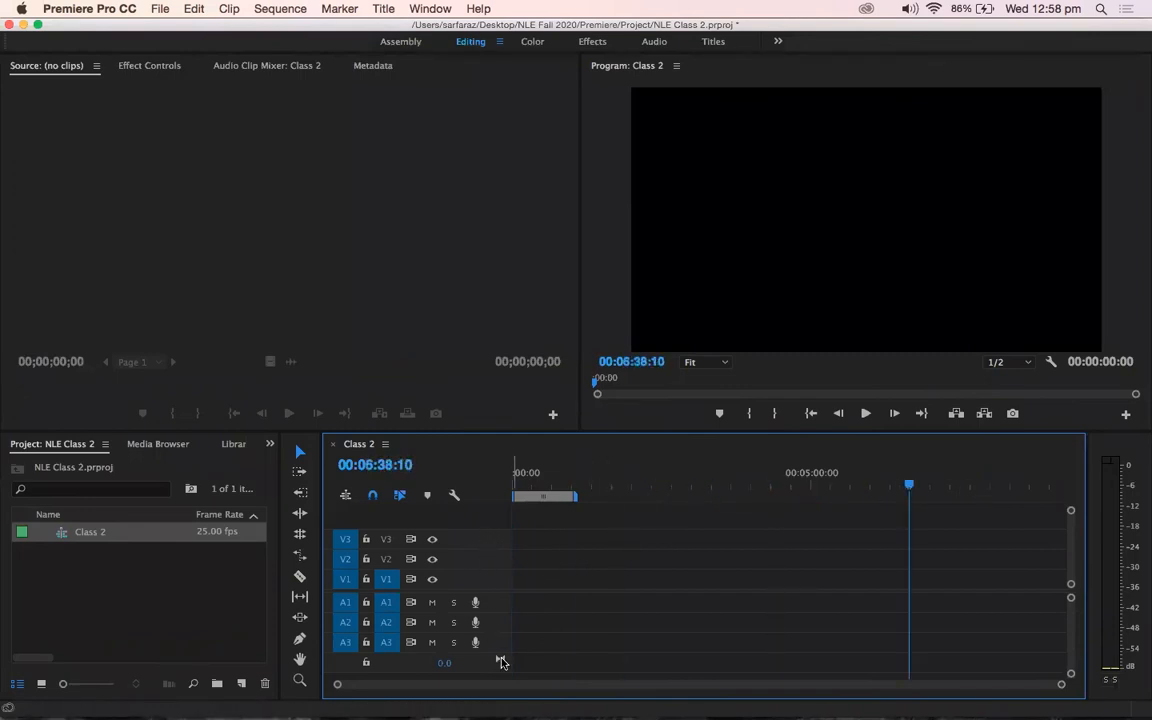
pyautogui.click(580, 487)
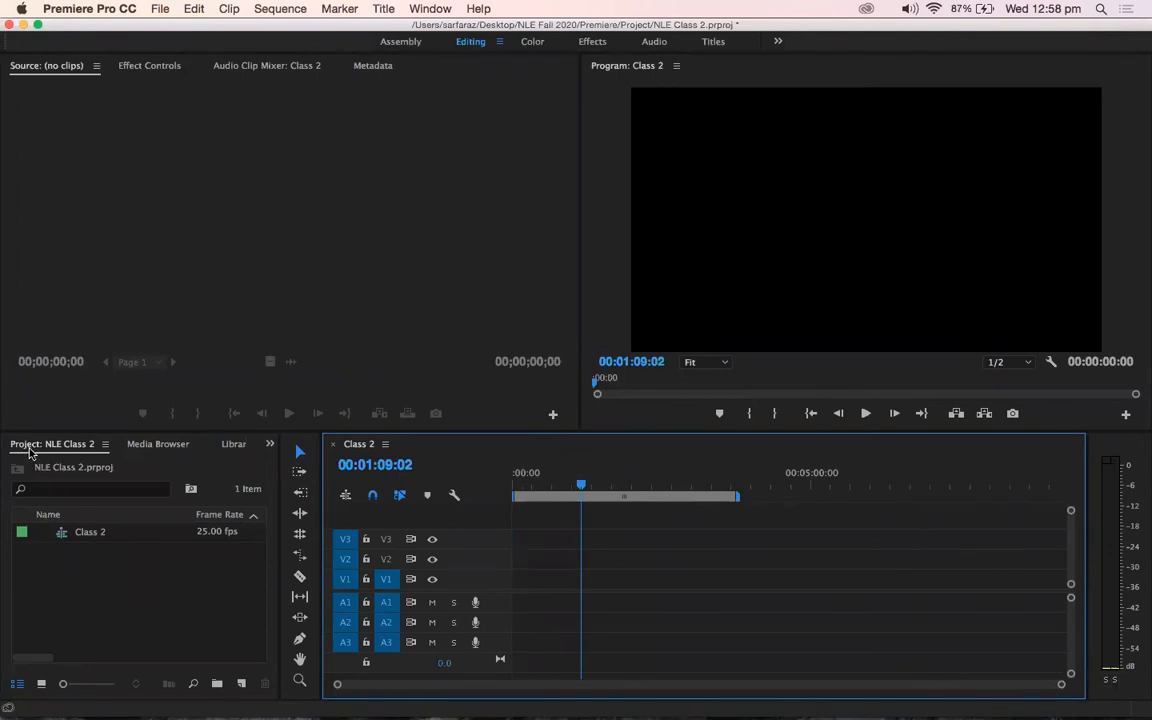
# Step: Import the DOP Showreel 1080p MP4 clip from the Footages folder into the project
pyautogui.doubleClick(109, 604)
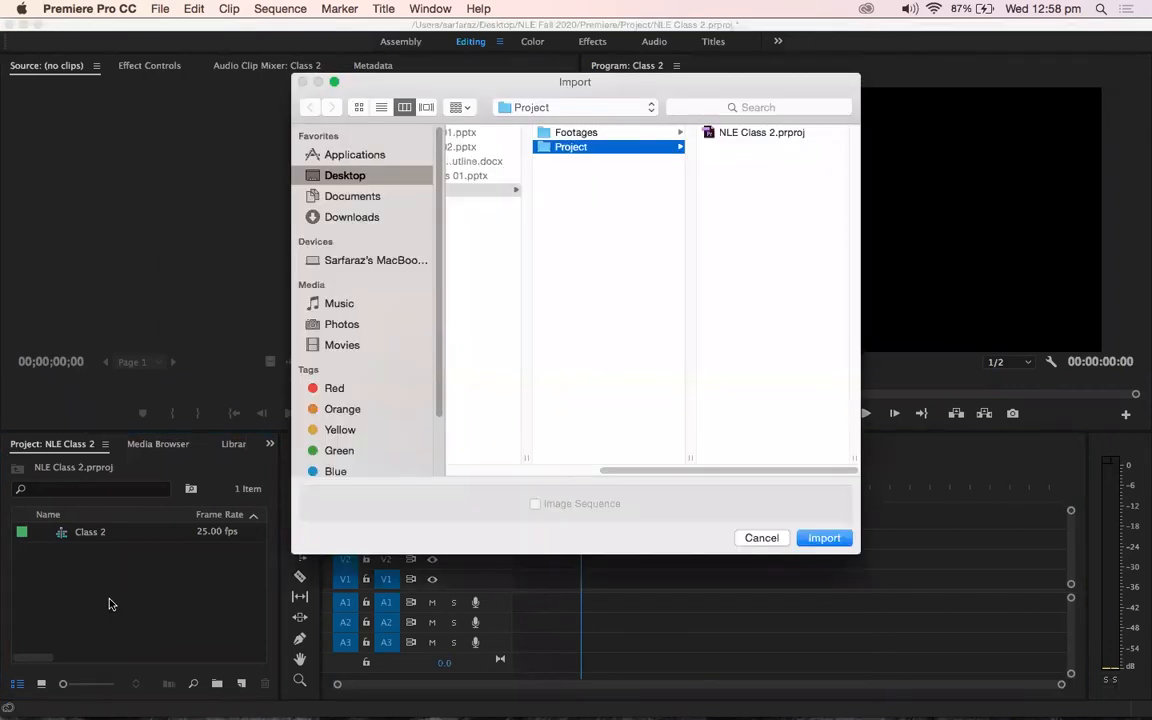
pyautogui.moveTo(668, 471); pyautogui.dragTo(645, 472)
pyautogui.click(618, 134)
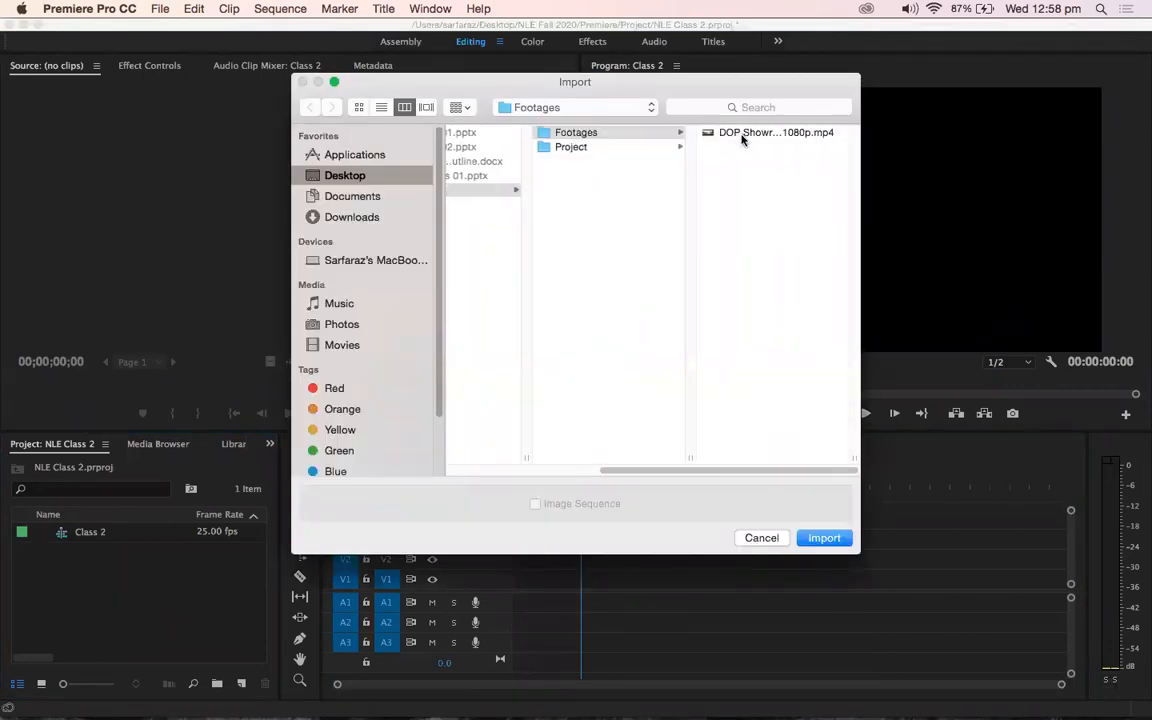
pyautogui.doubleClick(813, 134)
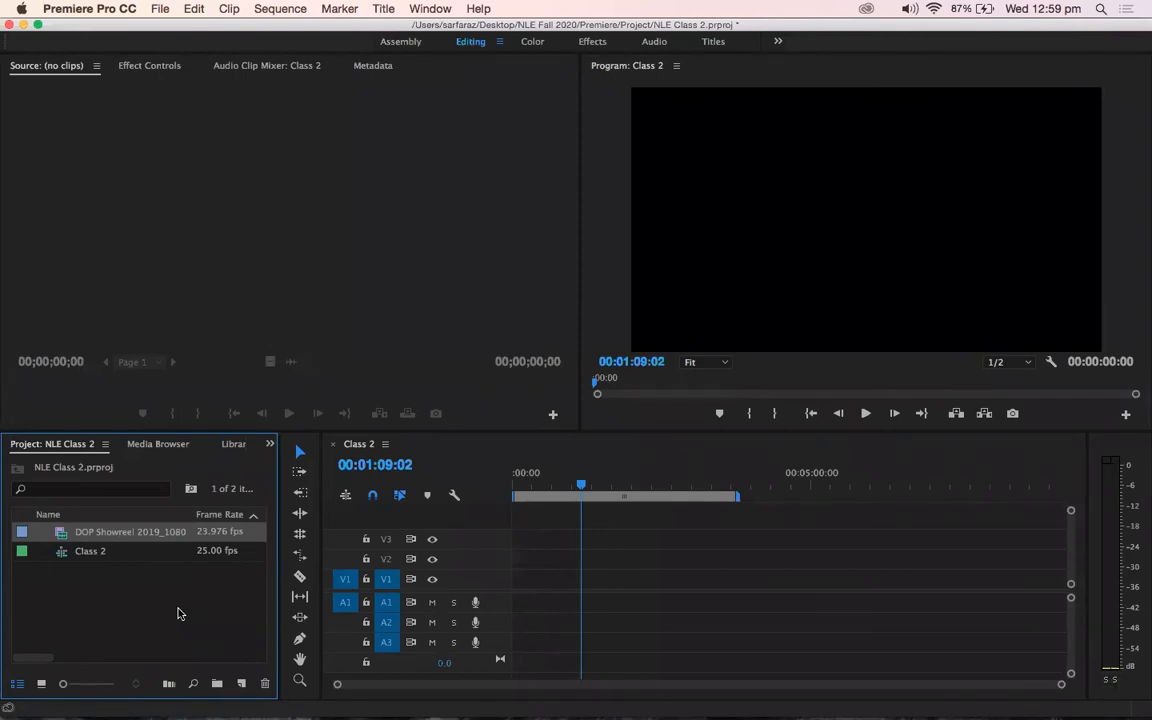
# Step: Create a bin named Footage and move the DOP Showreel clip into it
pyautogui.click(217, 684)
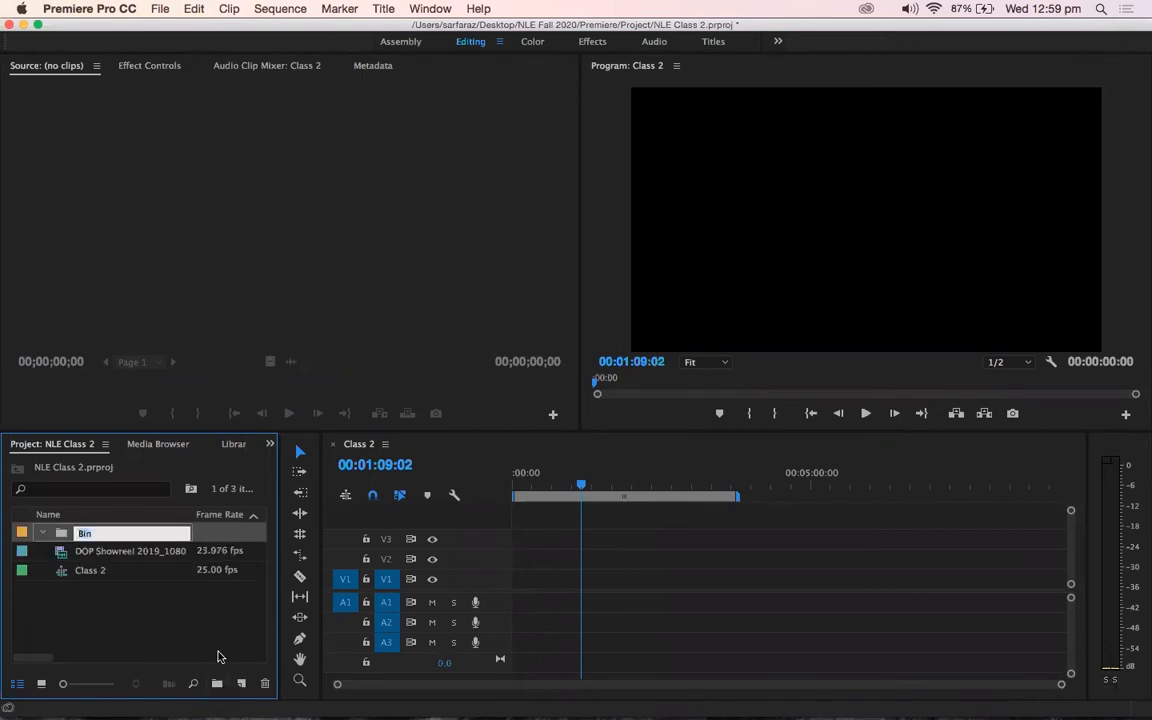
pyautogui.write('Footage')
pyautogui.press('Return')
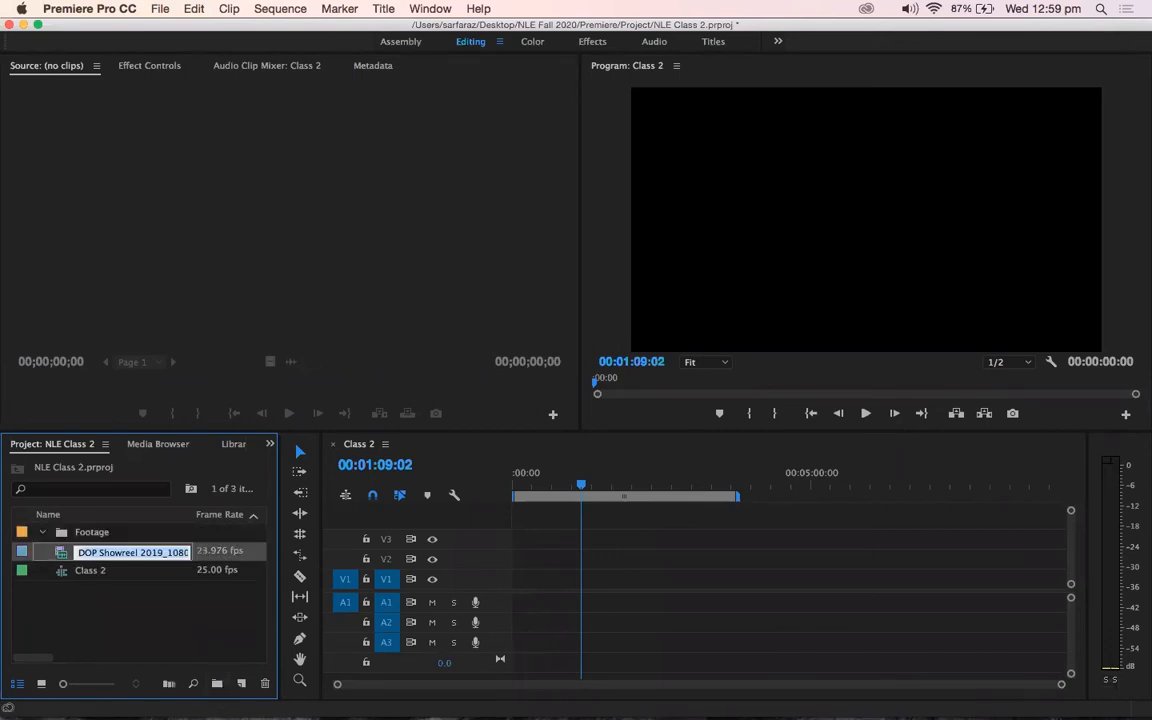
pyautogui.moveTo(60, 550); pyautogui.dragTo(62, 532)
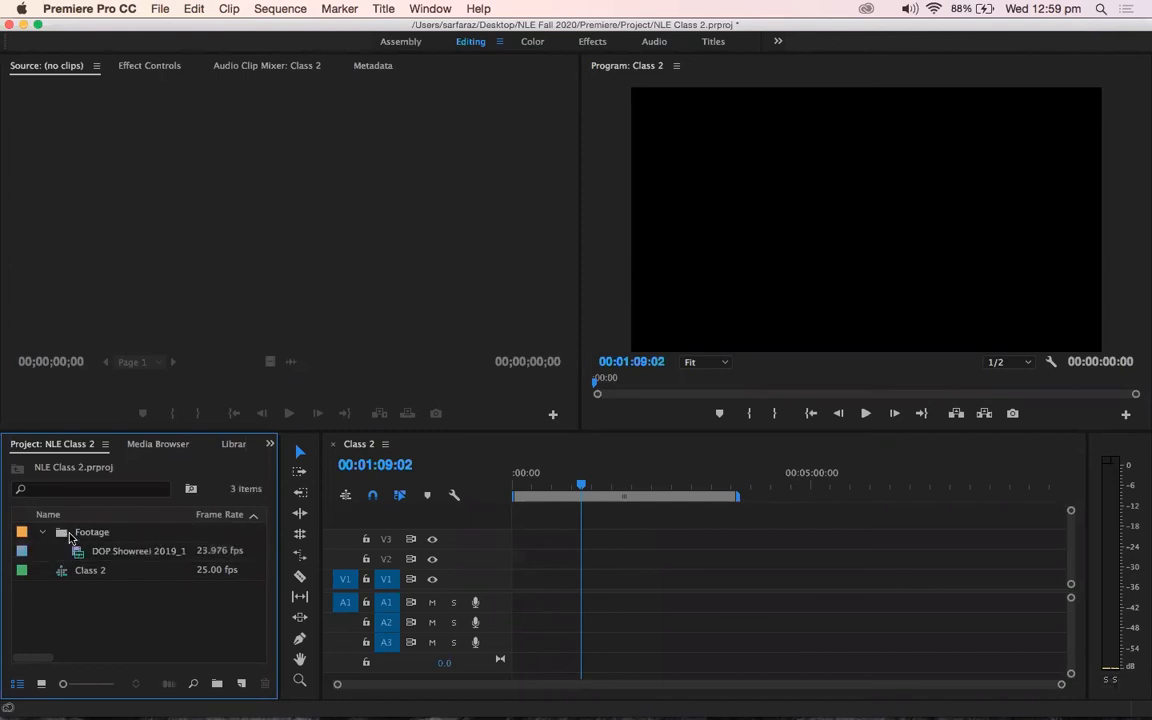
# Step: Create a bin named Edits and move the Class 2 sequence into it
pyautogui.rightClick(96, 562)
pyautogui.click(150, 594)
pyautogui.write('Edit')
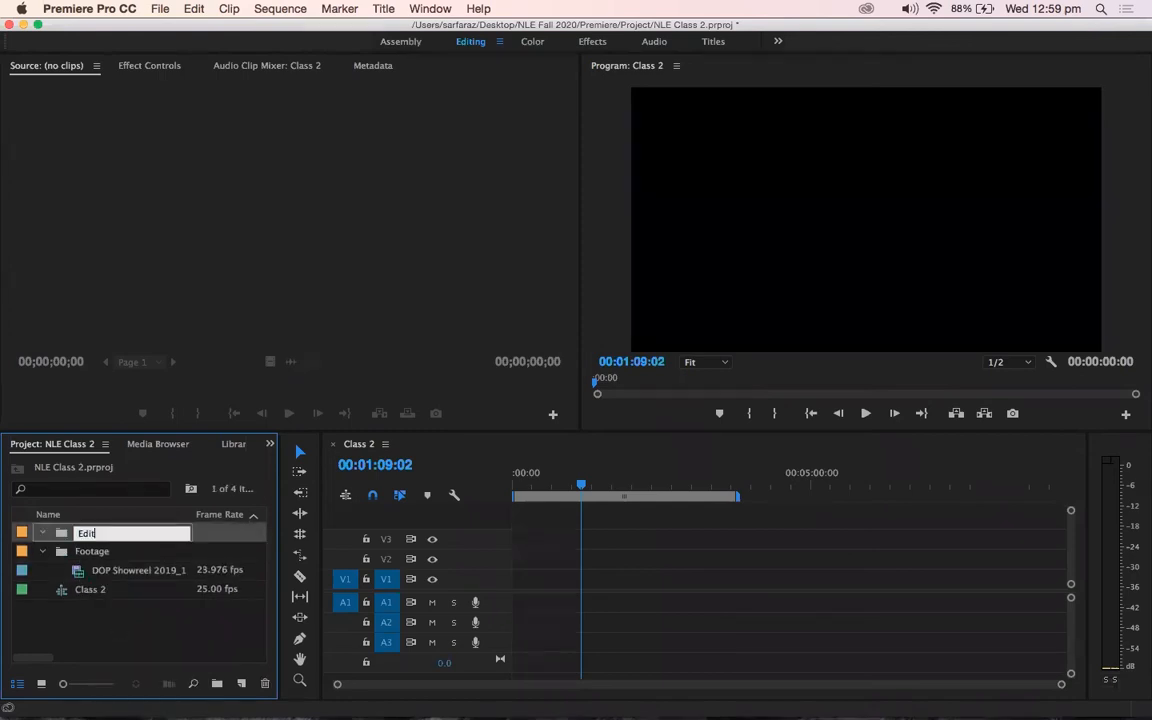
pyautogui.write('s')
pyautogui.press('Return')
pyautogui.click(63, 590)
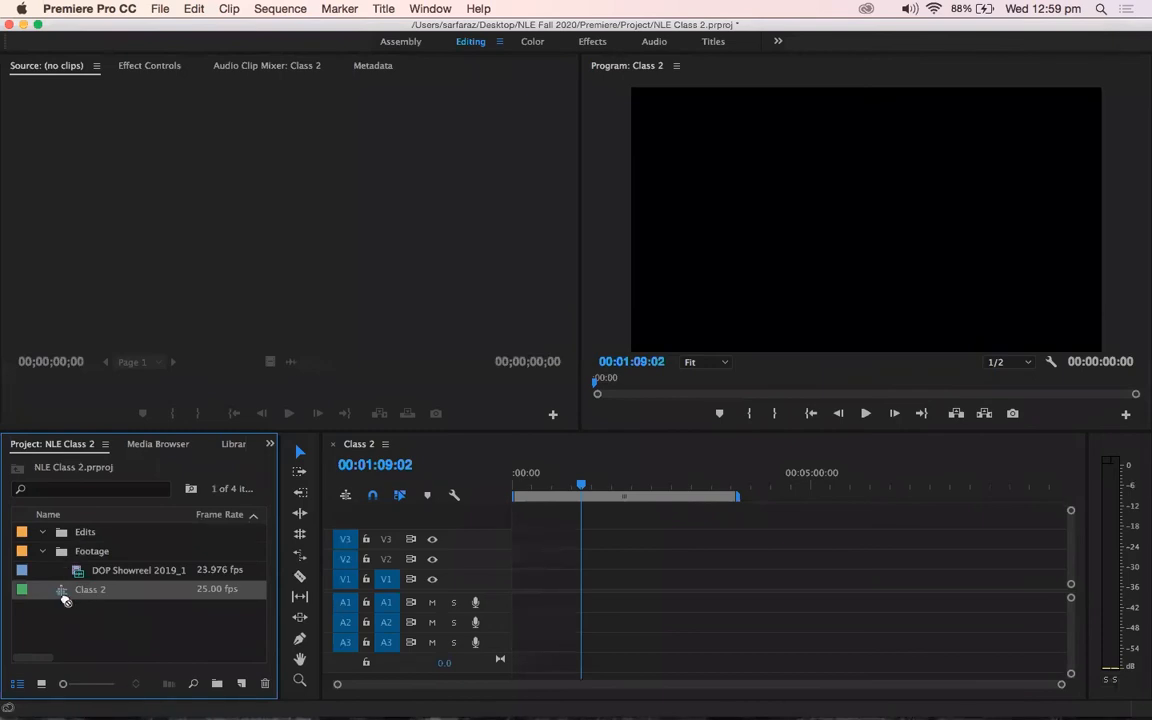
pyautogui.moveTo(63, 590); pyautogui.dragTo(97, 540)
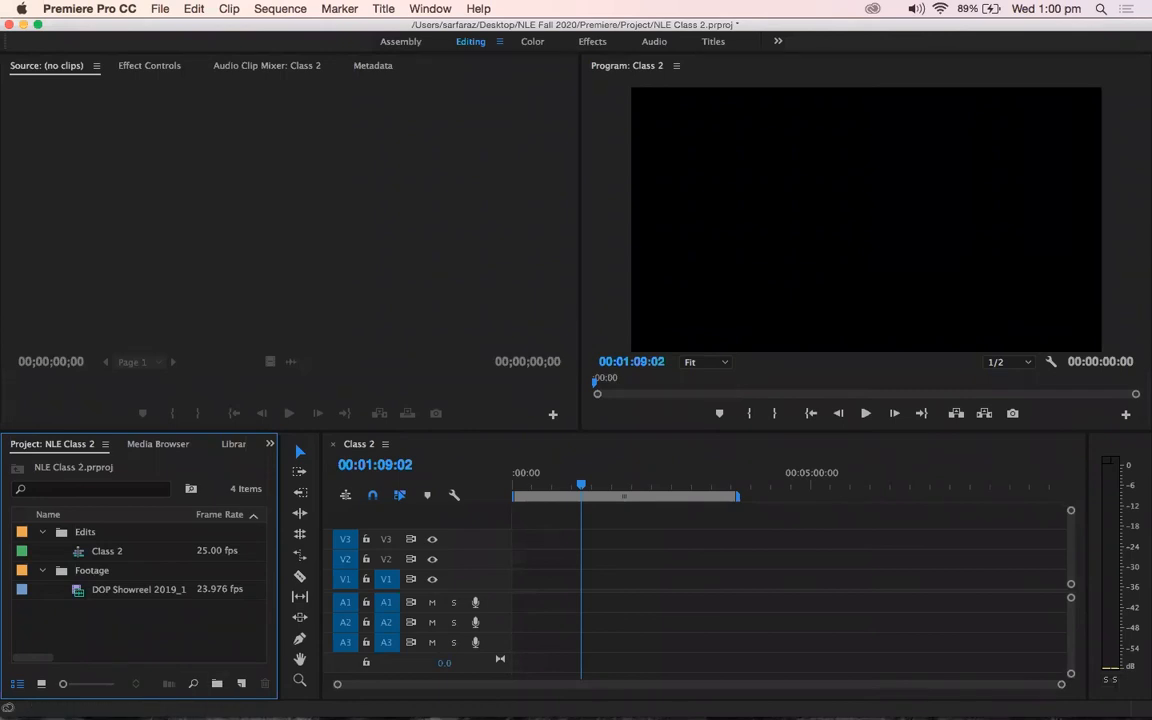
# Step: Switch to Finder and bring zoom_1.mp4 from the open meeting recording folder into the Premiere Pro project
pyautogui.press('super+Tab')
pyautogui.press('super+Tab')
pyautogui.press('super+Tab')
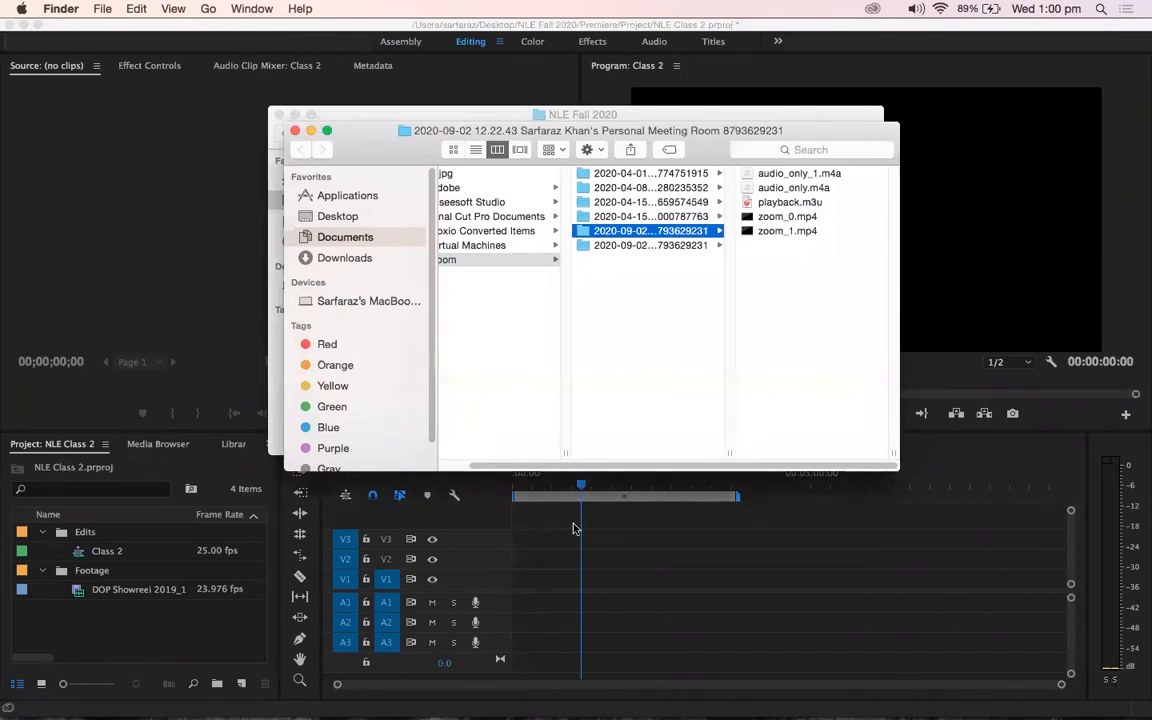
pyautogui.hscroll(-3, 597, 341)
pyautogui.moveTo(782, 231); pyautogui.dragTo(126, 630)
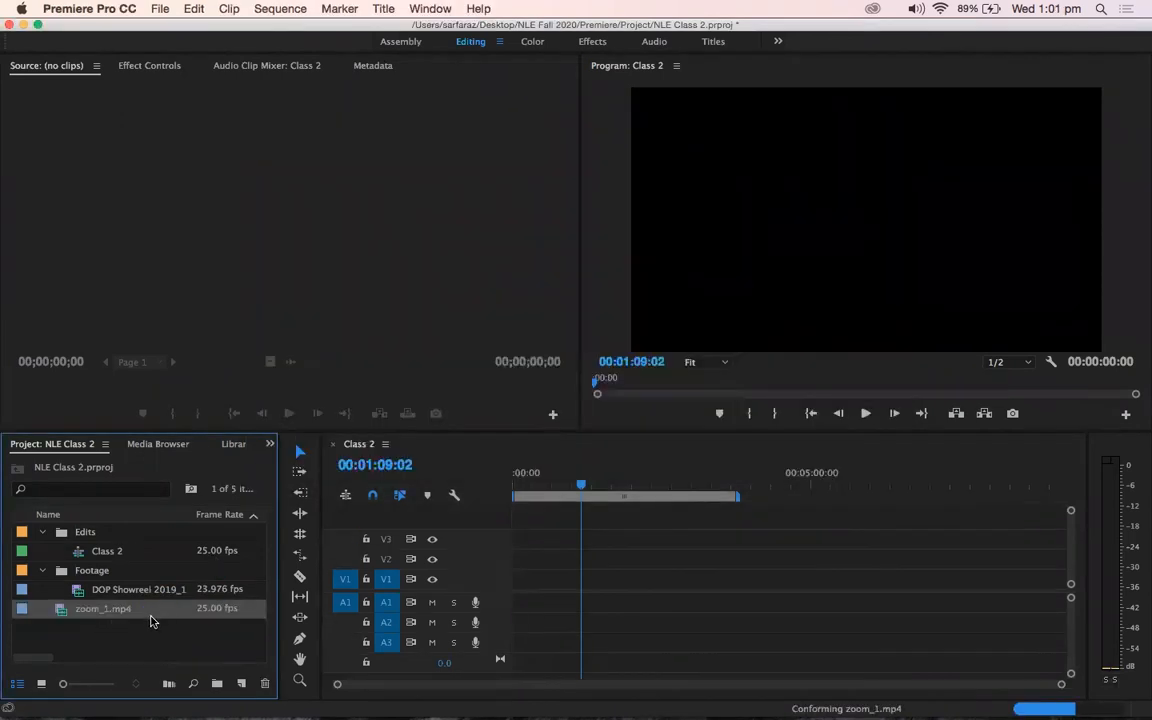
# Step: Load the DOP Showreel 2019_1080p.mp4 clip into the Source Monitor and play it
pyautogui.click(80, 592)
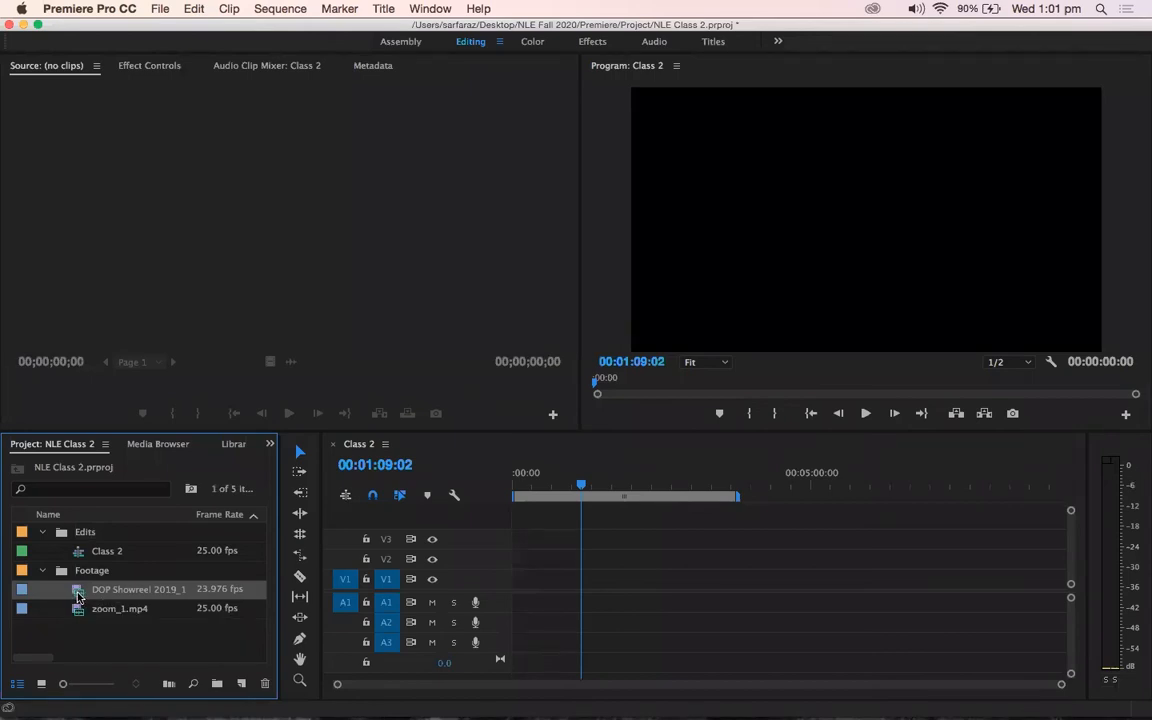
pyautogui.doubleClick(80, 592)
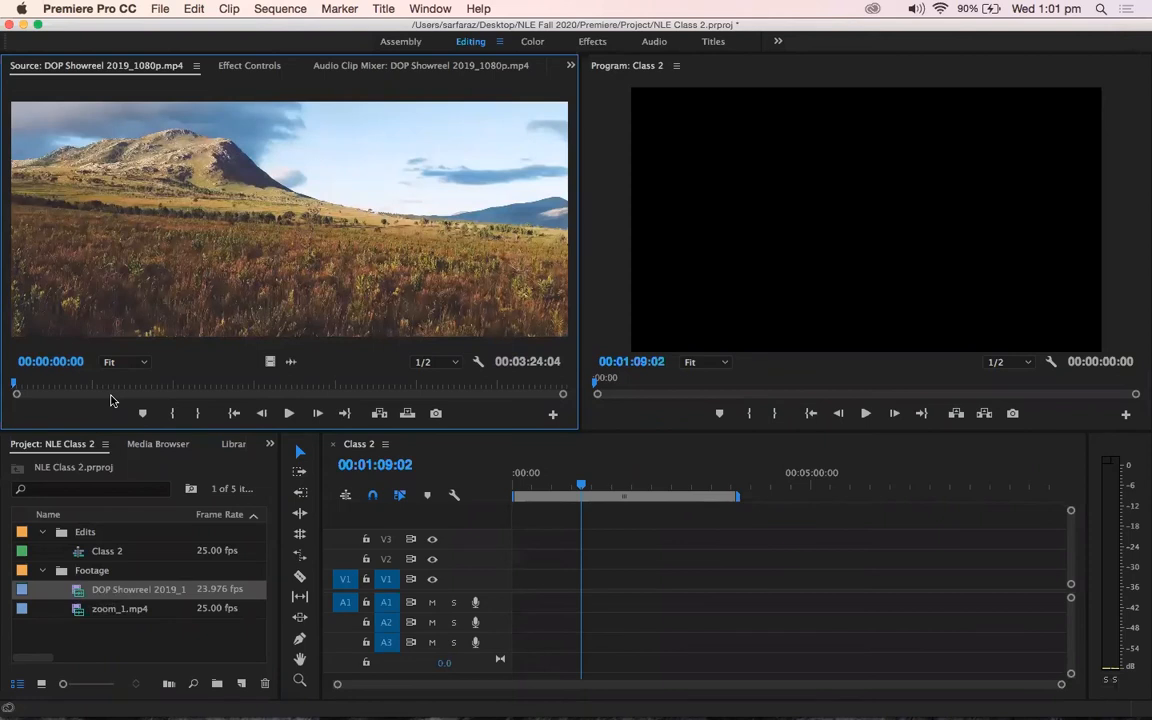
pyautogui.click(288, 414)
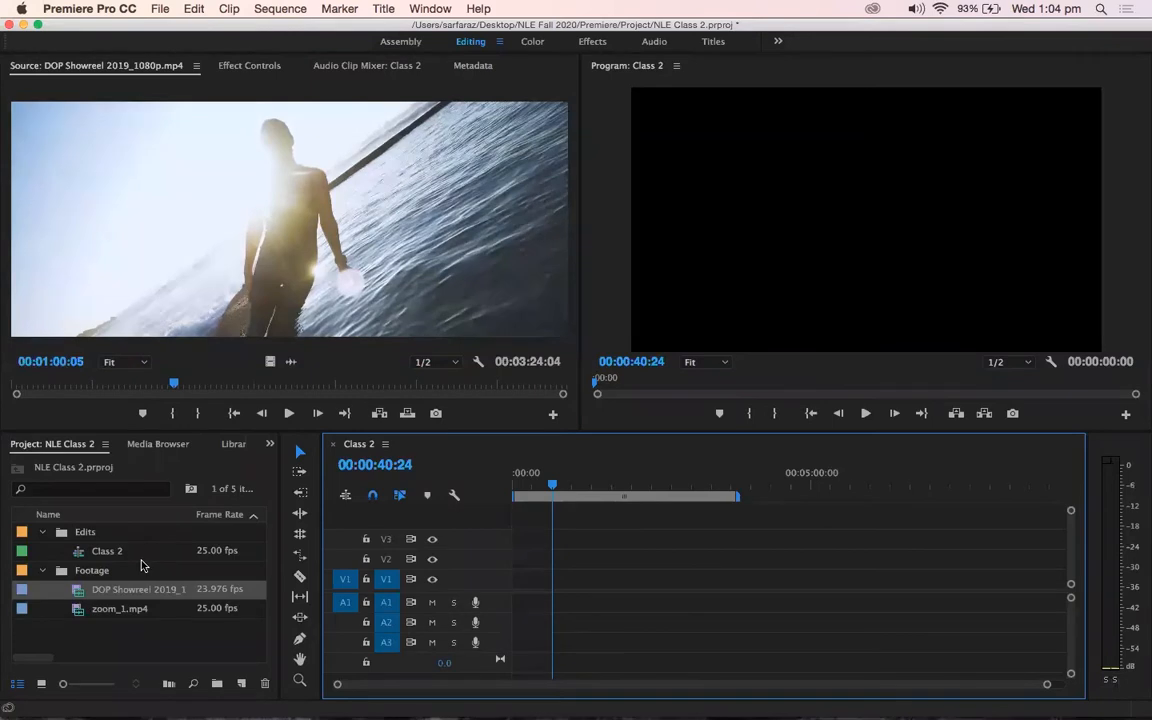
# Step: Place the DOP Showreel clip on V1 and A1 of Class 2 with the sequence settings changed to match, then shift it farther along the timeline
pyautogui.click(77, 592)
pyautogui.moveTo(77, 592); pyautogui.dragTo(614, 598)
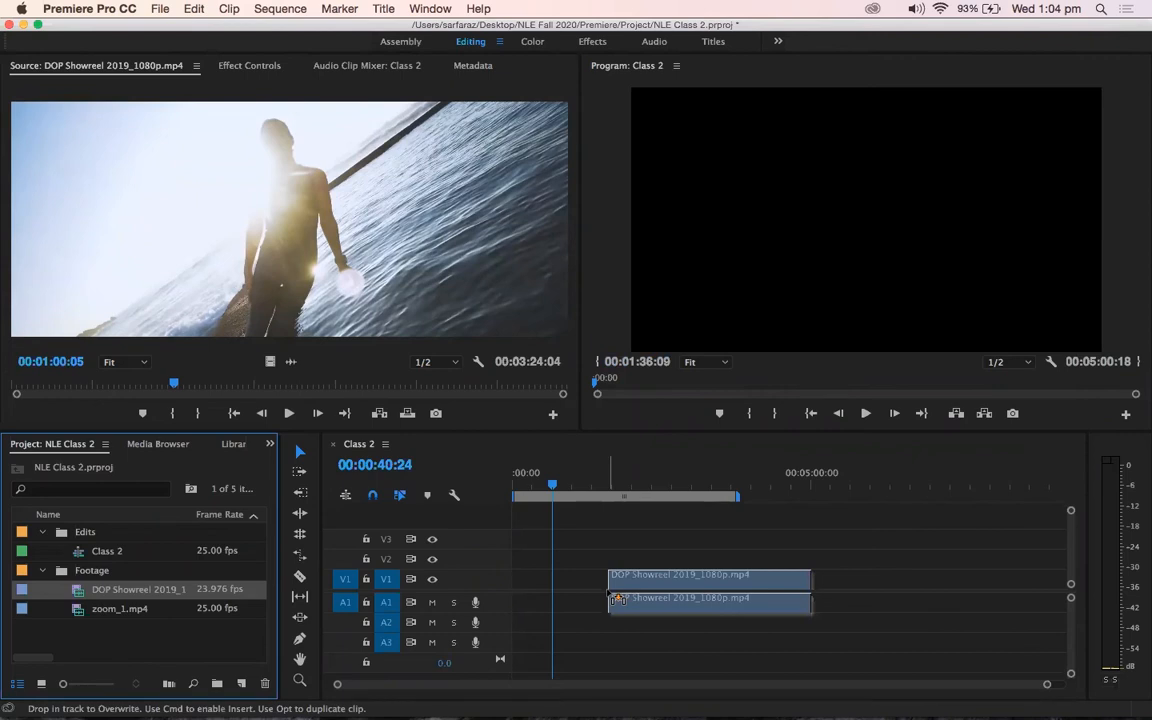
pyautogui.moveTo(614, 598); pyautogui.dragTo(614, 598)
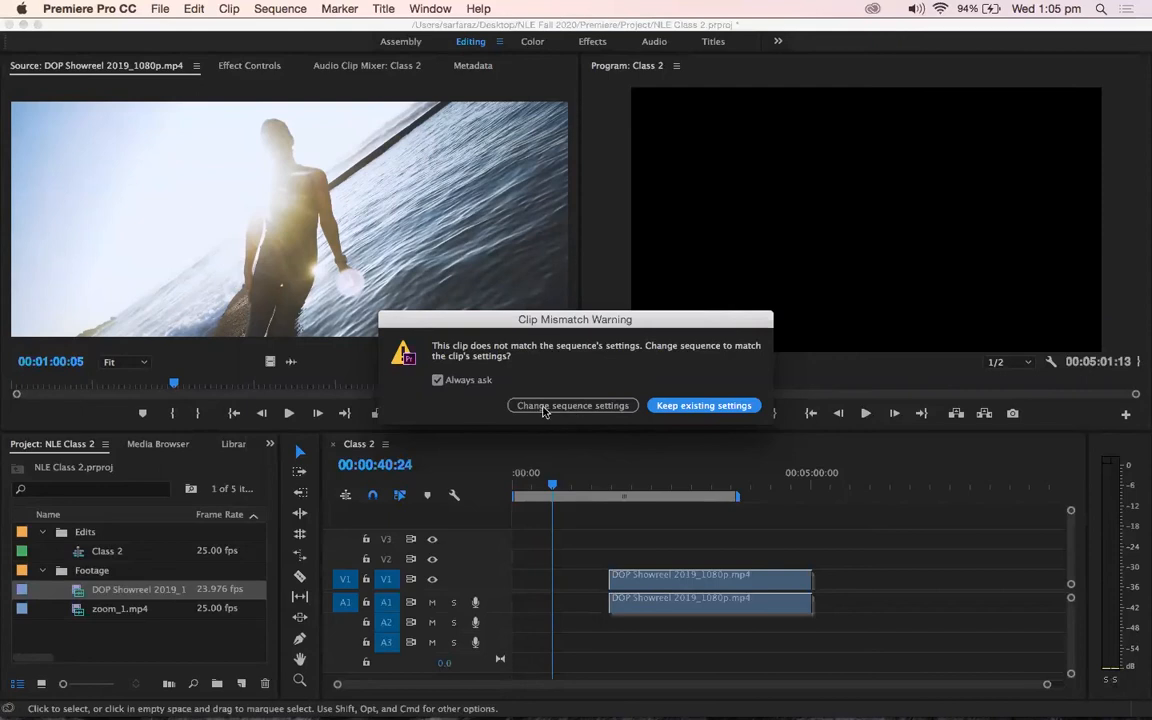
pyautogui.click(572, 406)
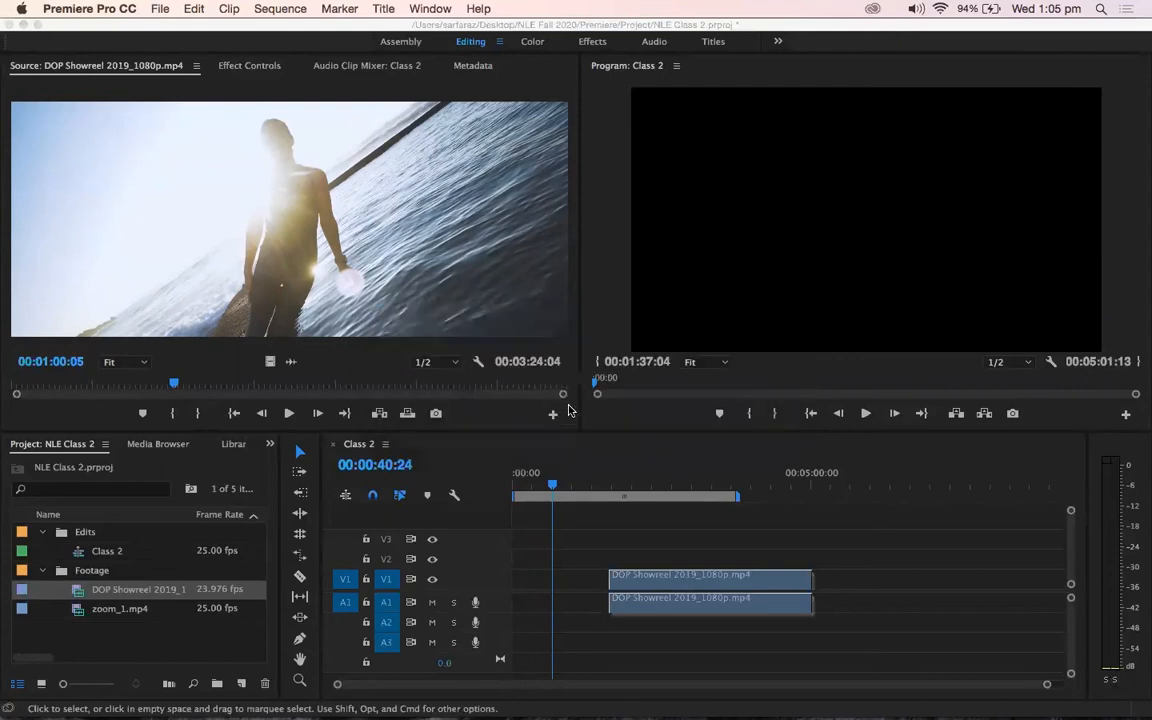
pyautogui.moveTo(648, 490); pyautogui.dragTo(710, 488)
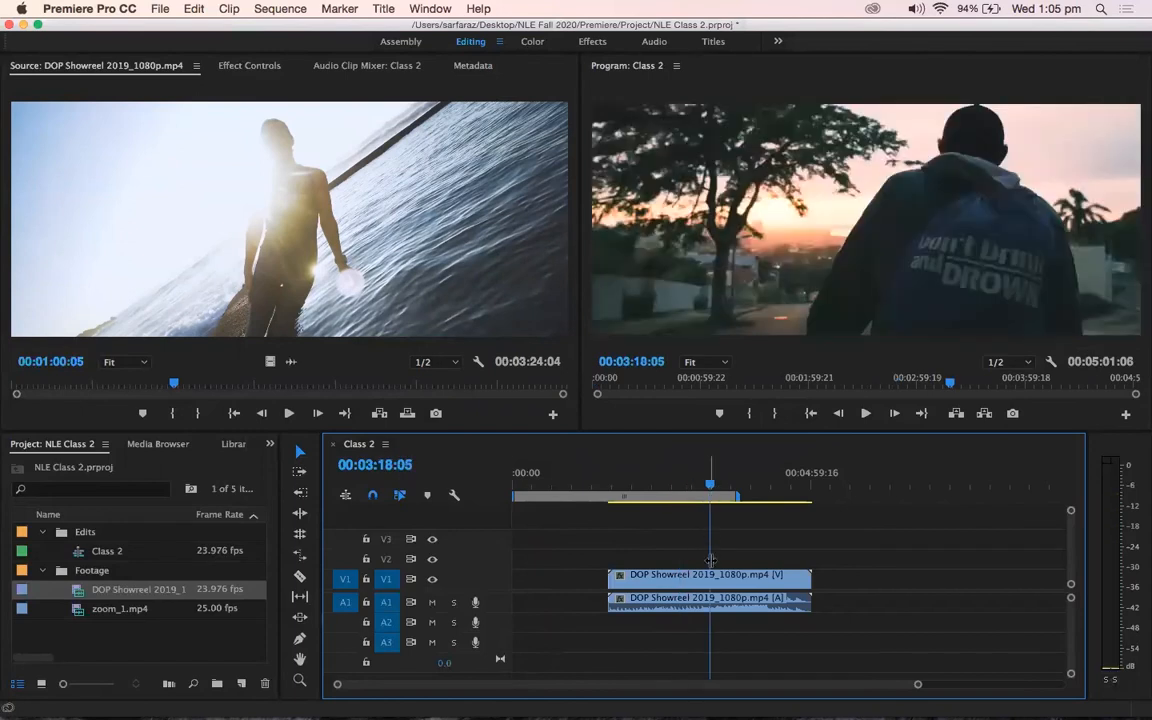
pyautogui.moveTo(743, 584); pyautogui.dragTo(787, 584)
# Step: Create a new sequence named EDIT 3 with the HDV 720p25 preset
pyautogui.rightClick(110, 640)
pyautogui.click(262, 626)
pyautogui.write('EDIT')
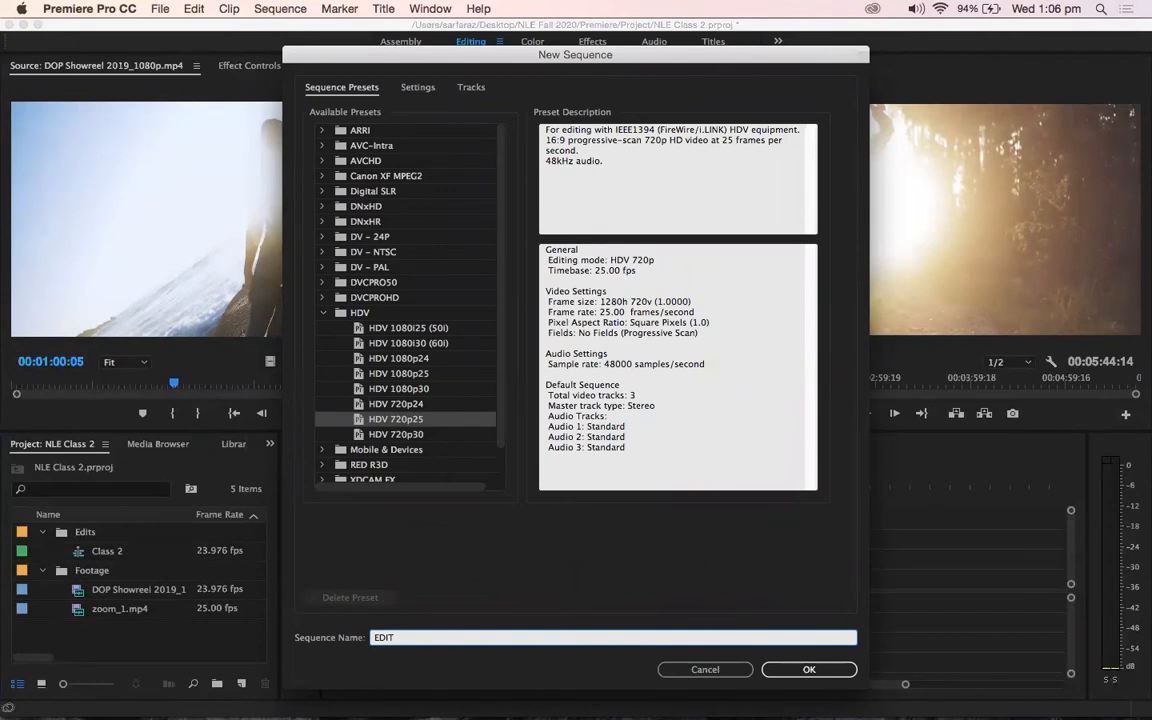
pyautogui.press('Return')
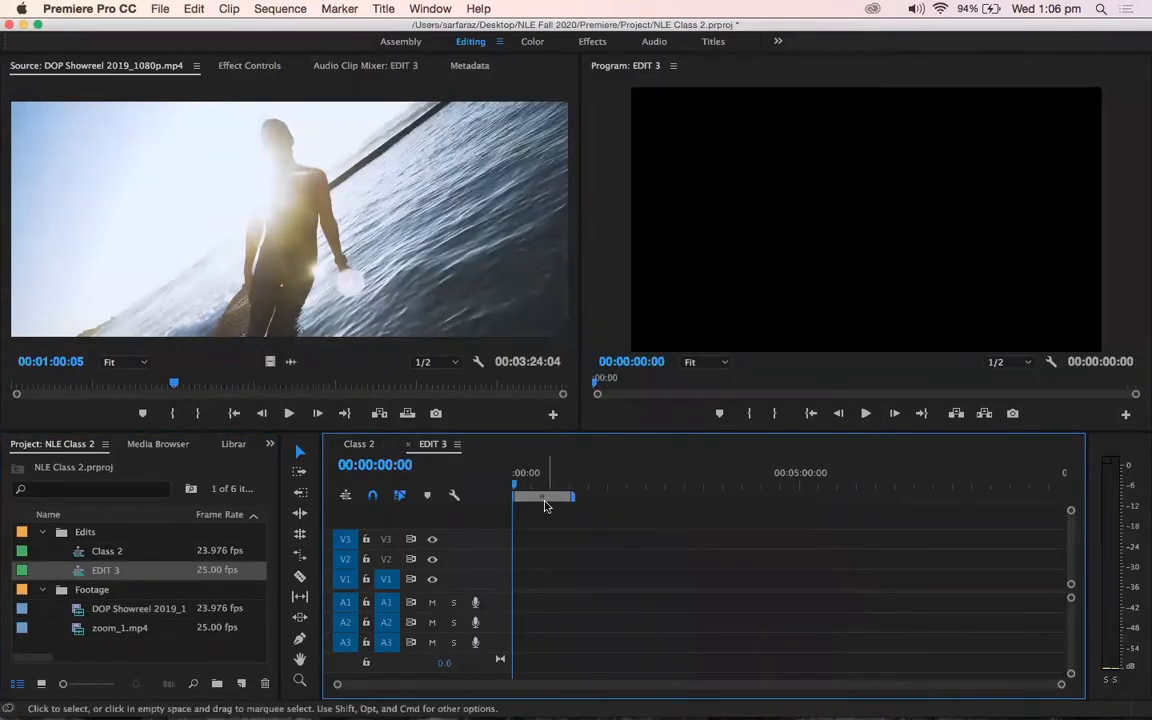
# Step: Place the DOP Showreel clip on V1 and A1 of EDIT 3, keeping the existing sequence settings, and scrub through it
pyautogui.click(80, 613)
pyautogui.moveTo(80, 613); pyautogui.dragTo(612, 588)
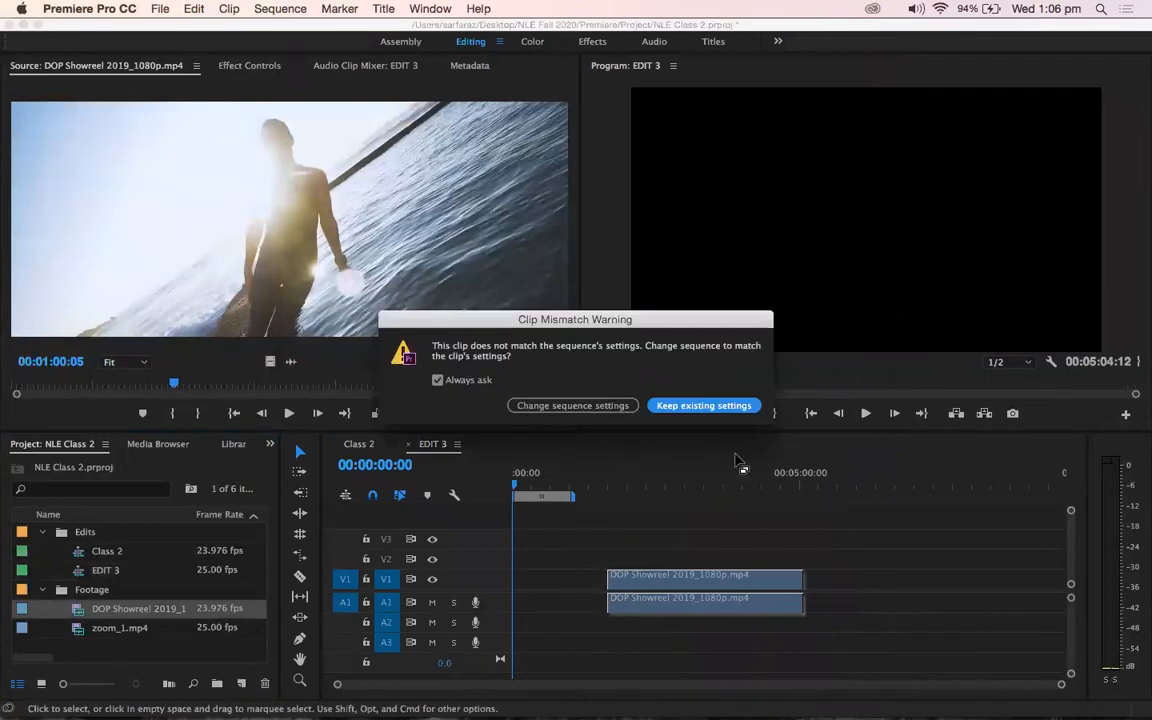
pyautogui.click(704, 407)
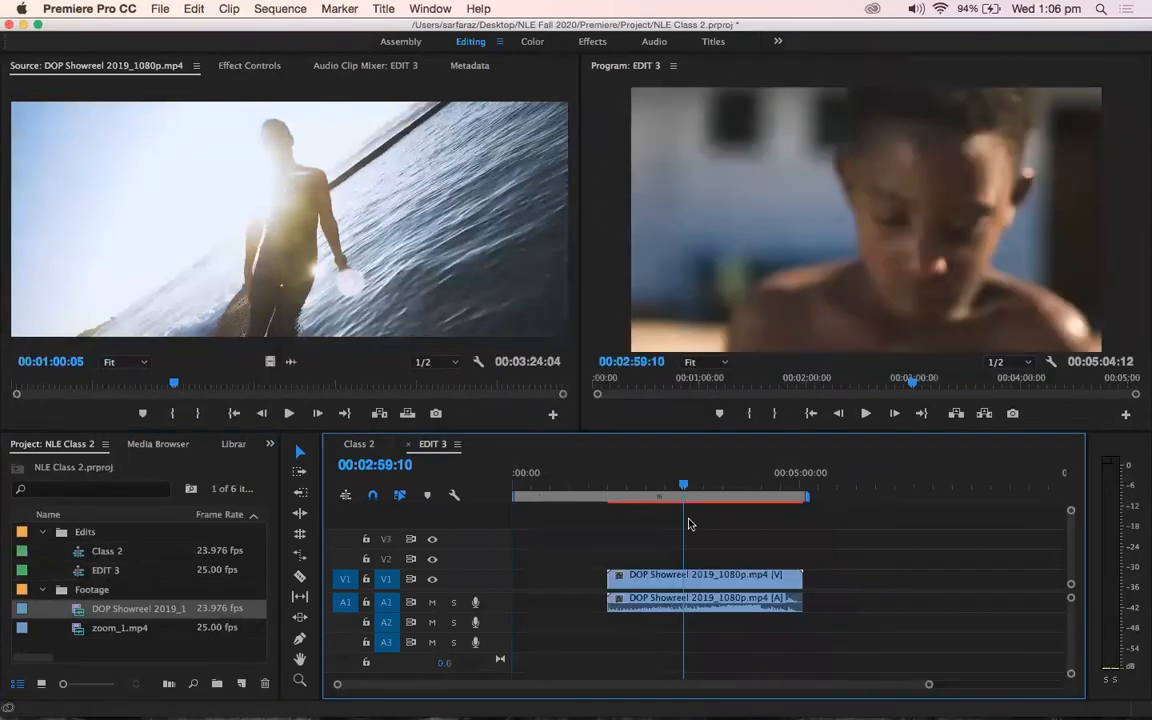
pyautogui.moveTo(667, 487)
pyautogui.mouseDown()
pyautogui.moveTo(627, 487)
pyautogui.moveTo(652, 487)
pyautogui.mouseUp()
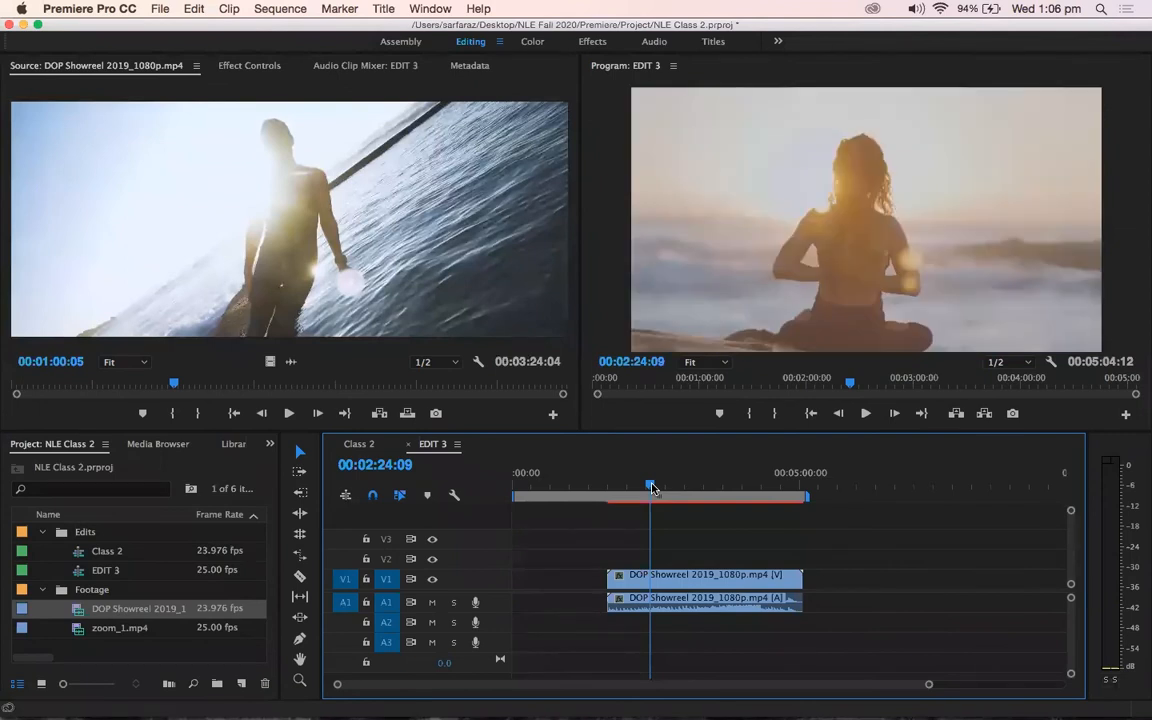
pyautogui.moveTo(652, 487); pyautogui.dragTo(718, 487)
# Step: Apply Set to Frame Size to the DOP Showreel clip in EDIT 3 and scrub through it to check the framing
pyautogui.rightClick(742, 588)
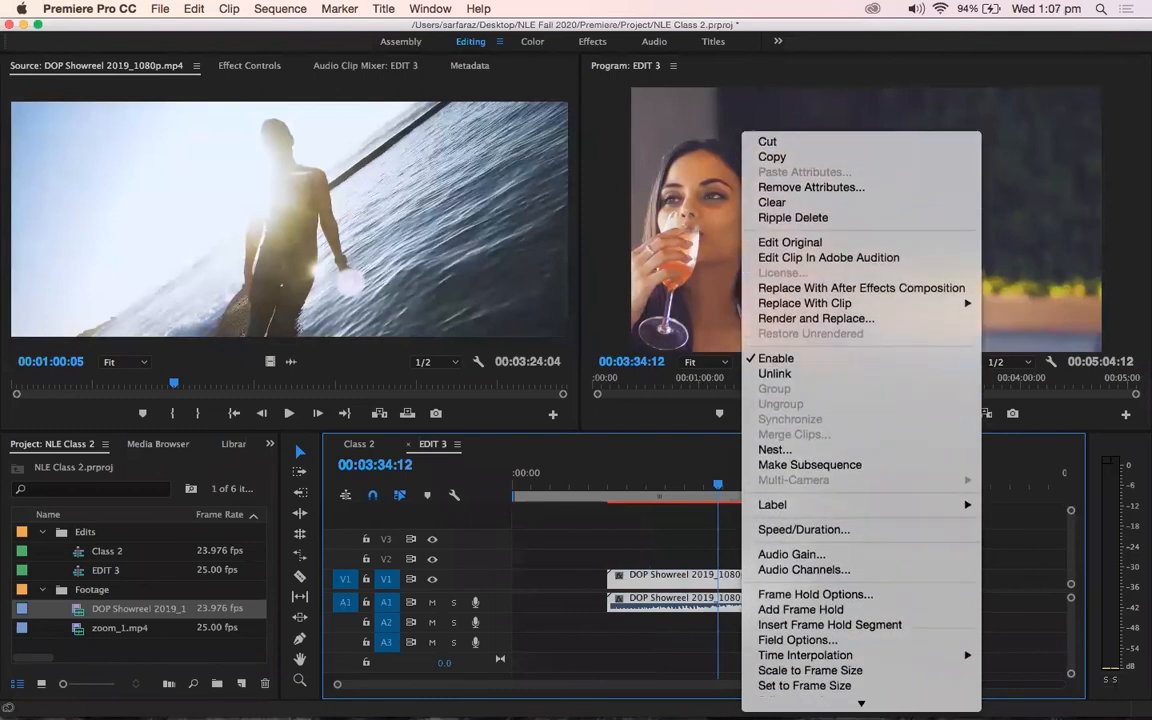
pyautogui.scroll(-3, 820, 580)
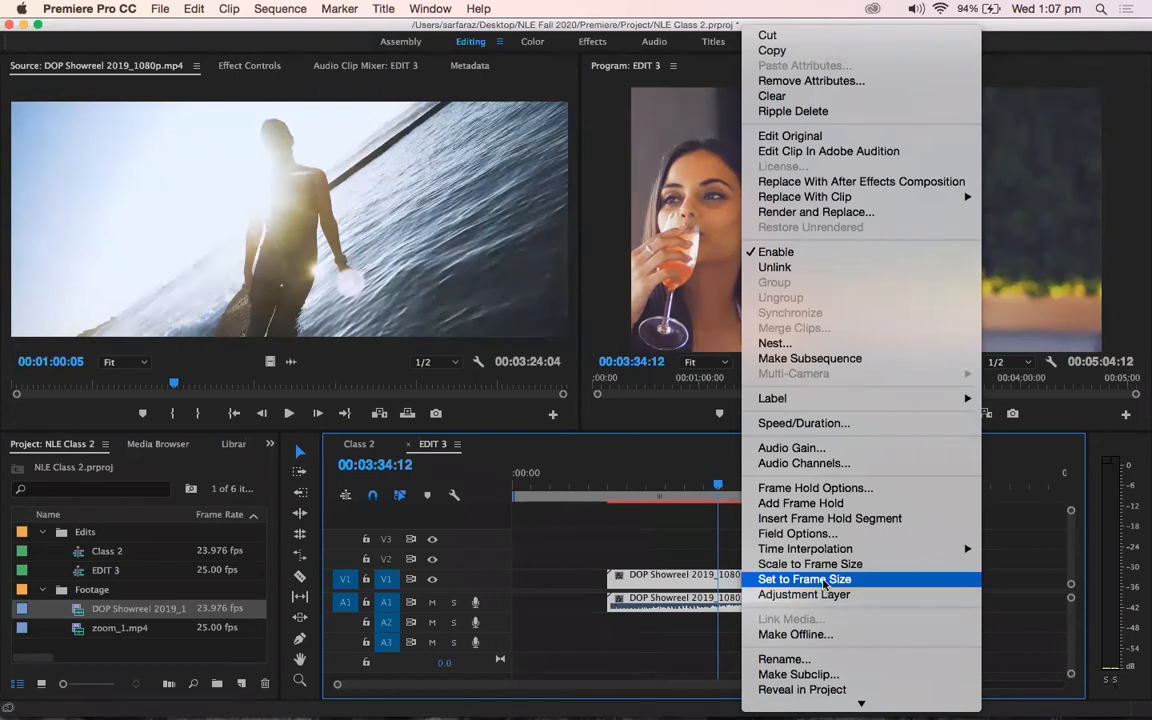
pyautogui.click(825, 580)
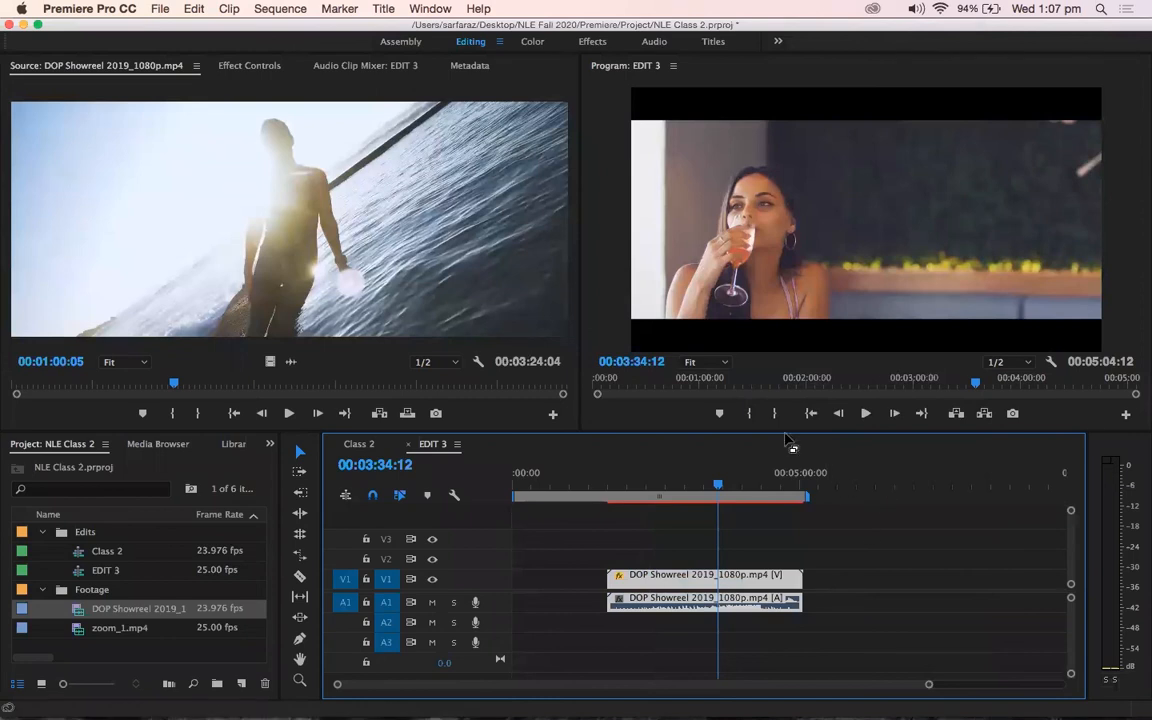
pyautogui.click(713, 487)
pyautogui.moveTo(715, 490); pyautogui.dragTo(672, 490)
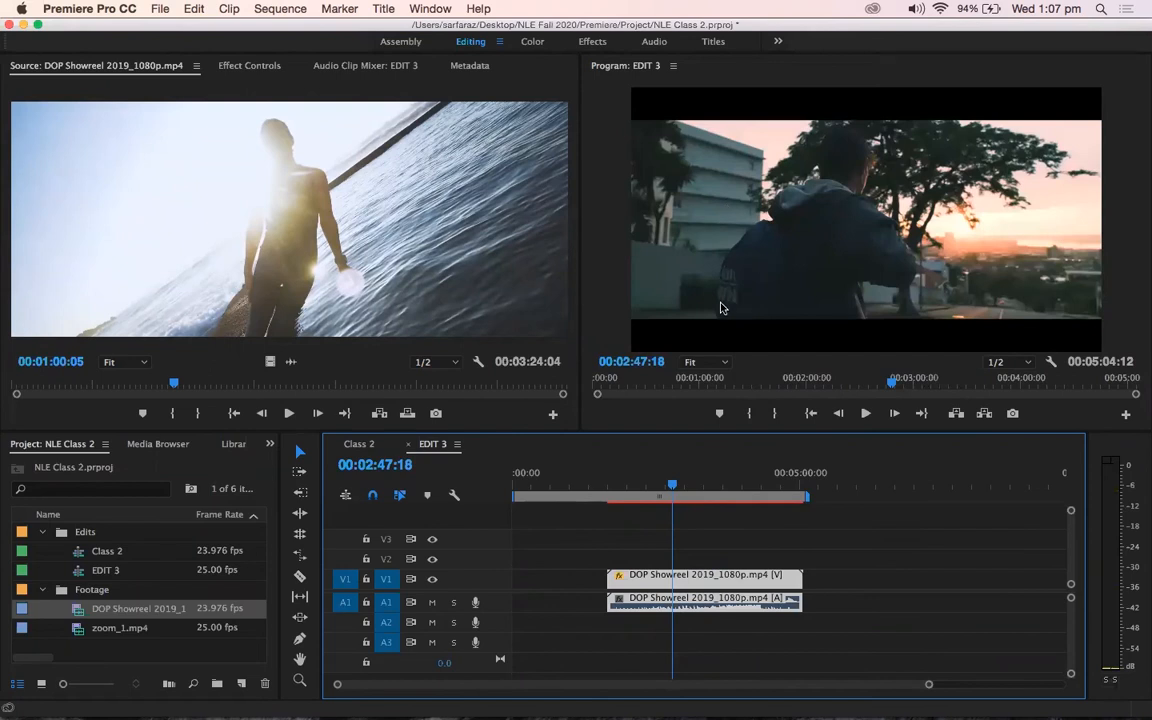
pyautogui.click(717, 483)
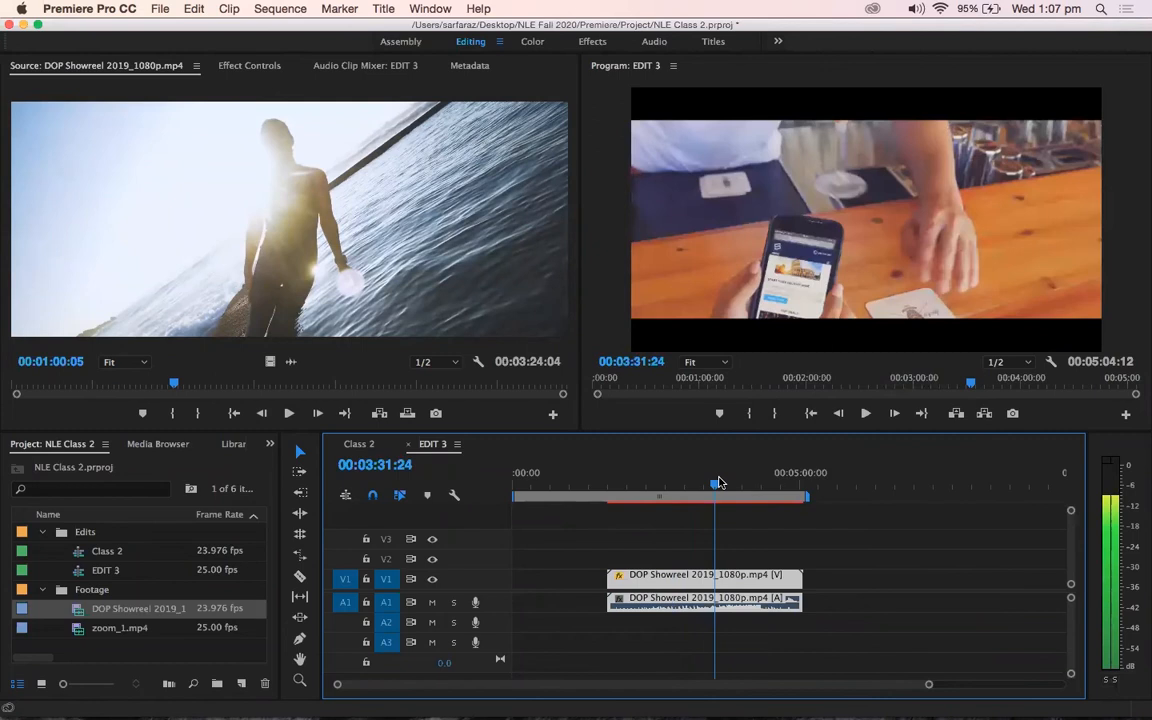
pyautogui.moveTo(718, 482); pyautogui.dragTo(766, 481)
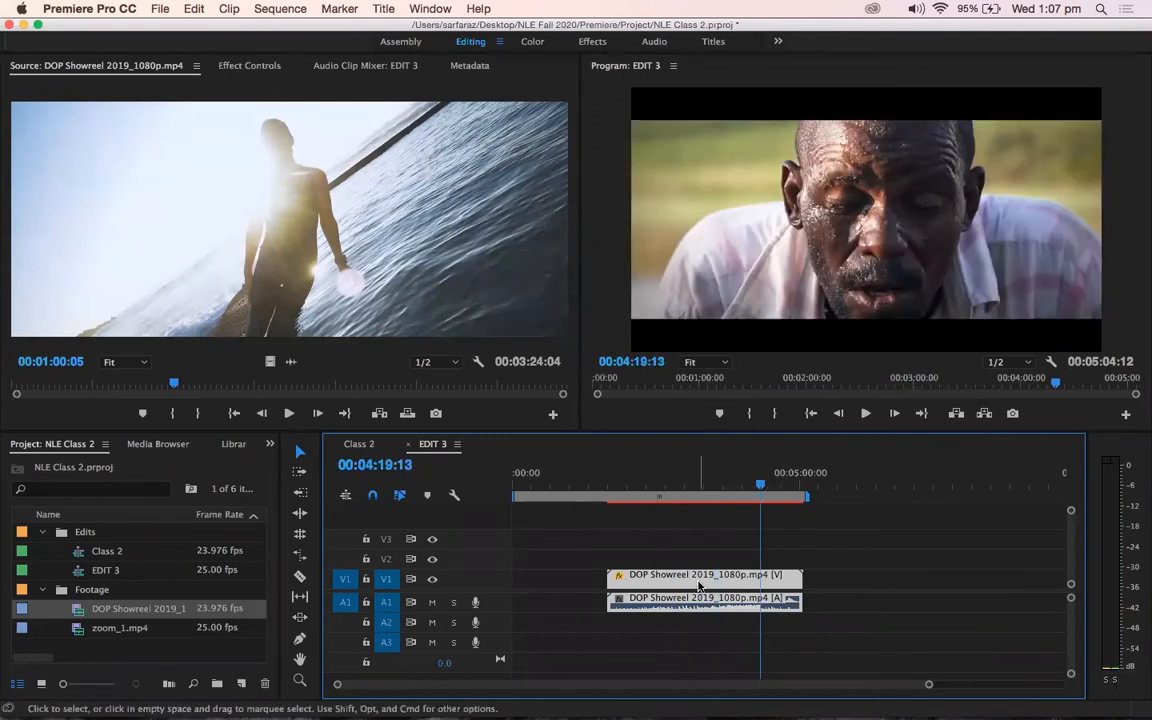
pyautogui.rightClick(698, 582)
pyautogui.scroll(-5, 755, 553)
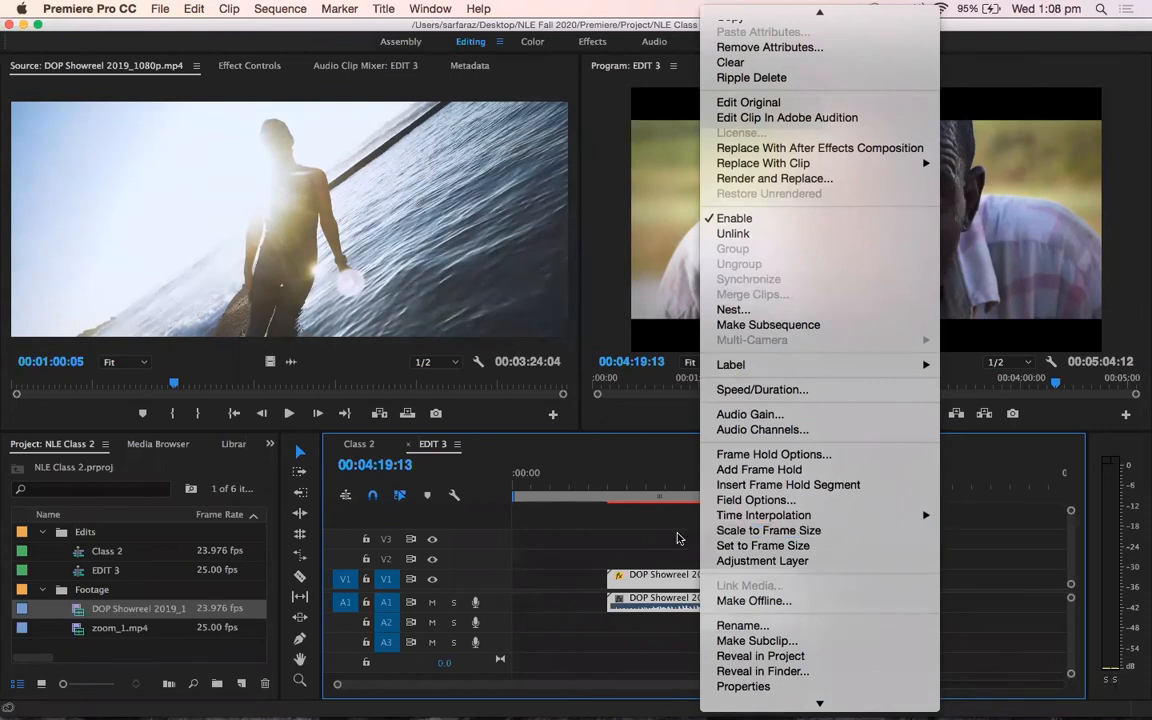
pyautogui.click(843, 538)
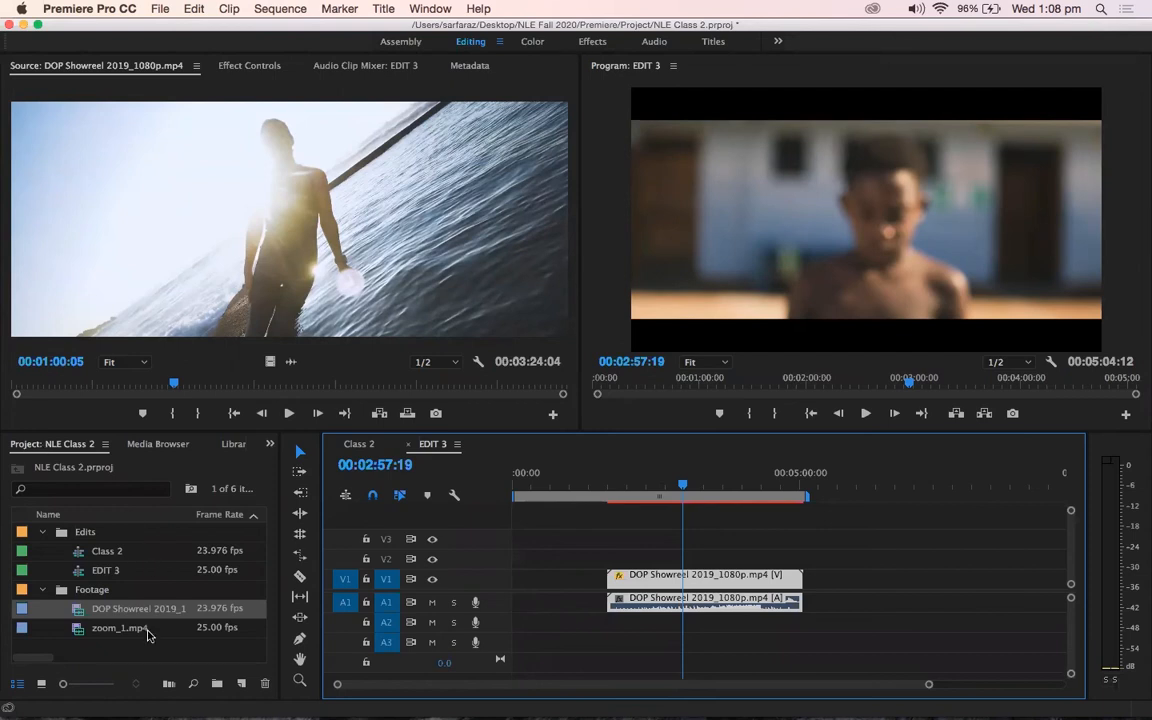
# Step: Examine the zoom_1.mp4 clip details, the Macintosh HD folders in the Media Browser and the Video Transitions categories in Effects
pyautogui.moveTo(120, 624)
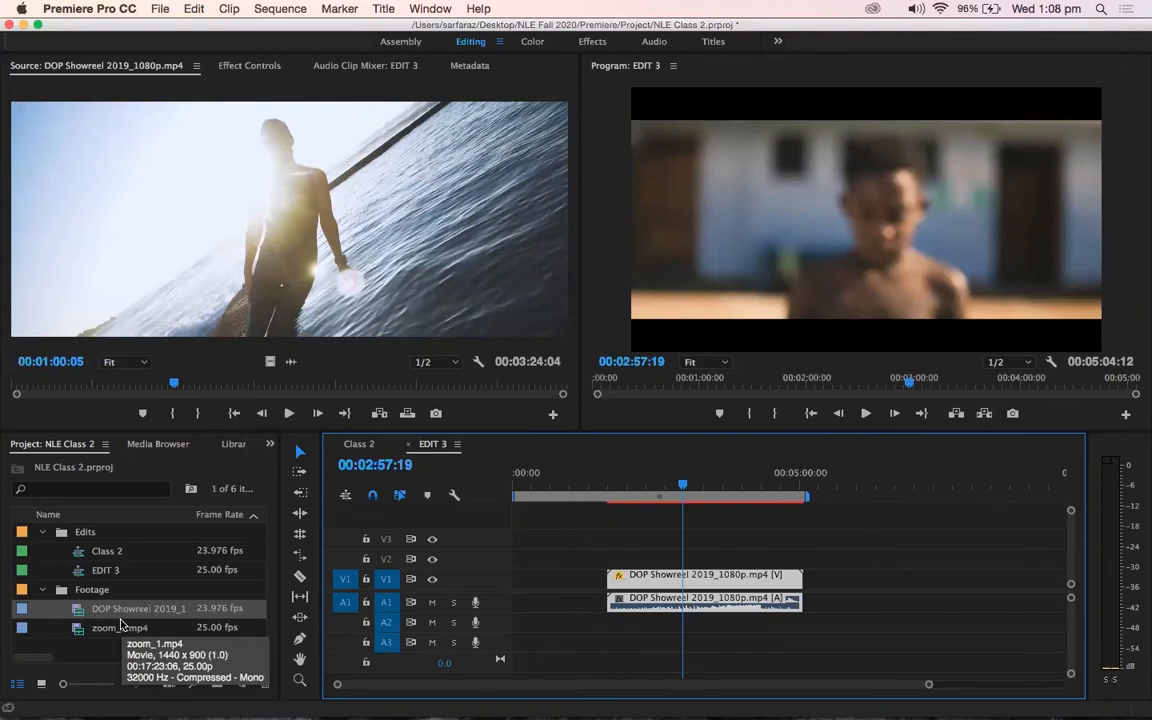
pyautogui.click(167, 445)
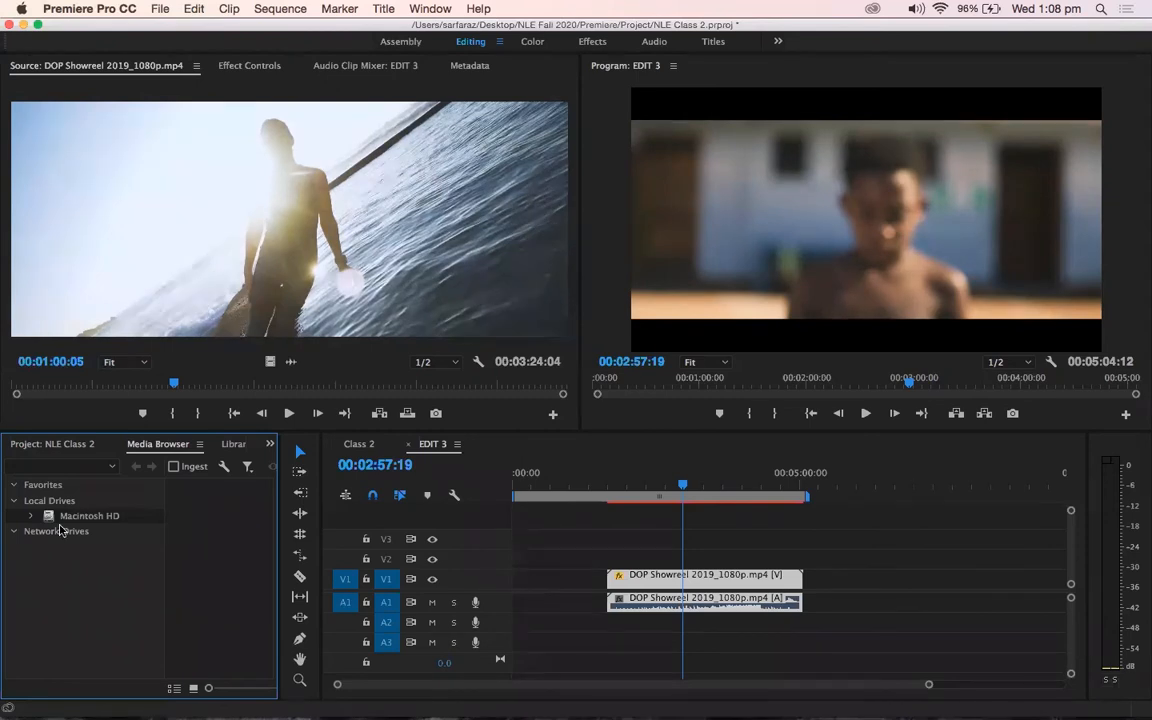
pyautogui.click(32, 516)
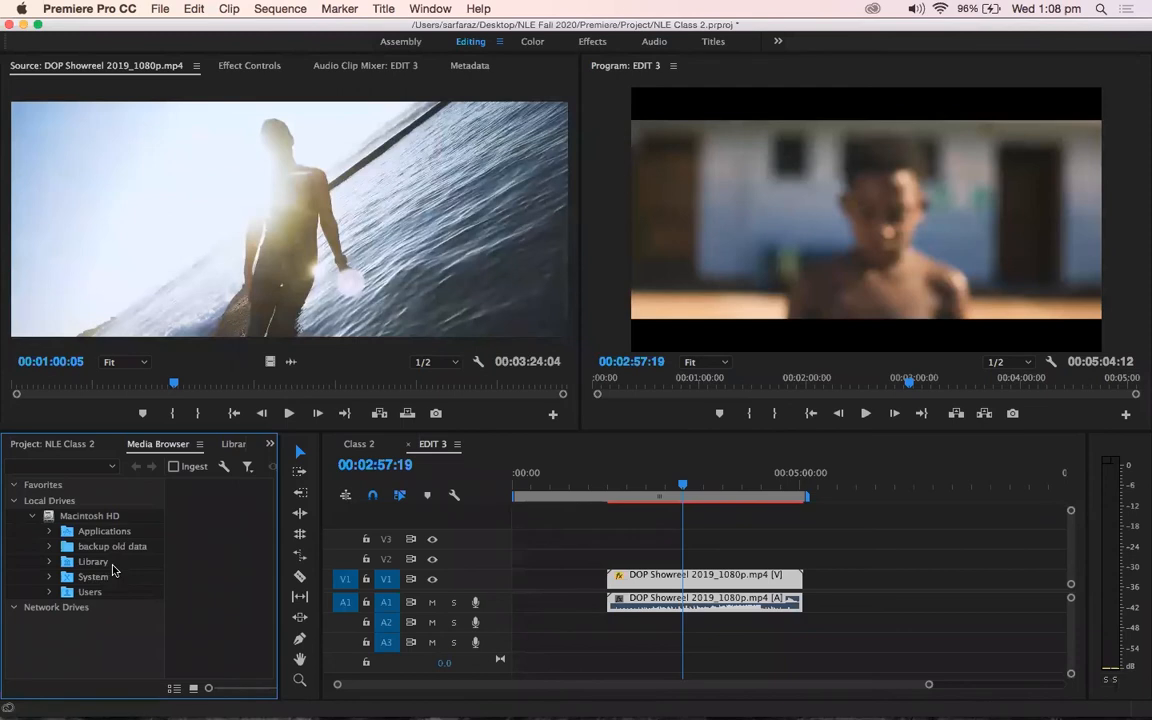
pyautogui.hotkey('shift', '7')
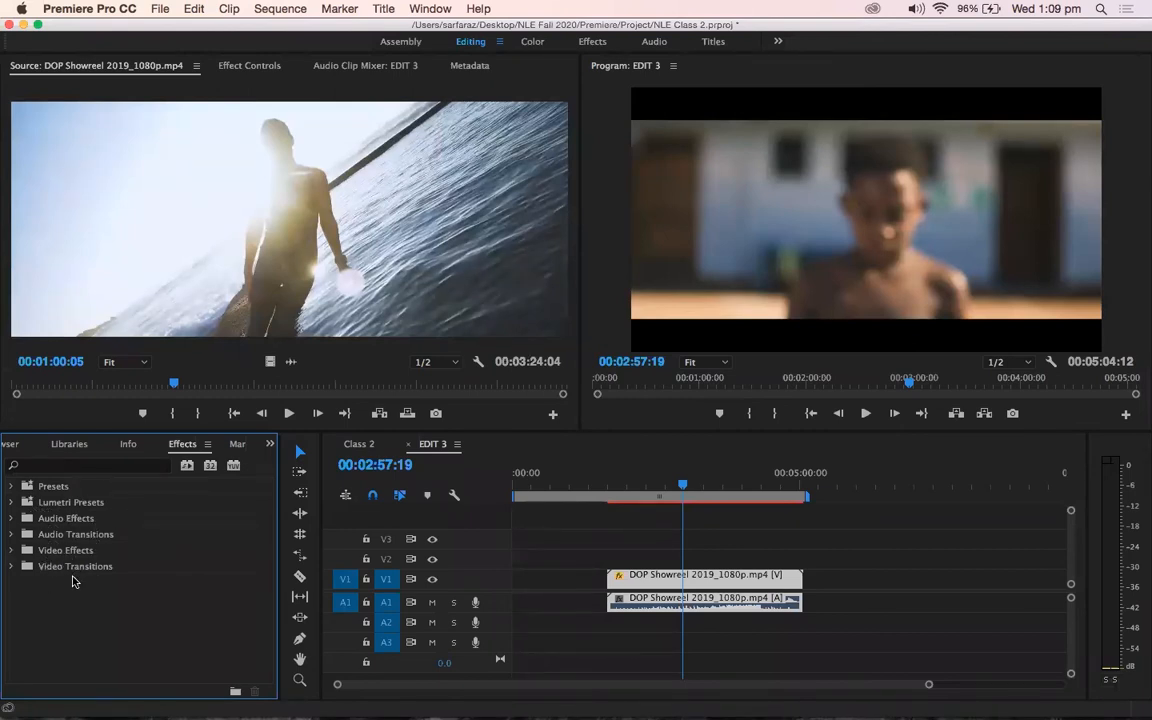
pyautogui.click(12, 566)
pyautogui.scroll(-1, 70, 635)
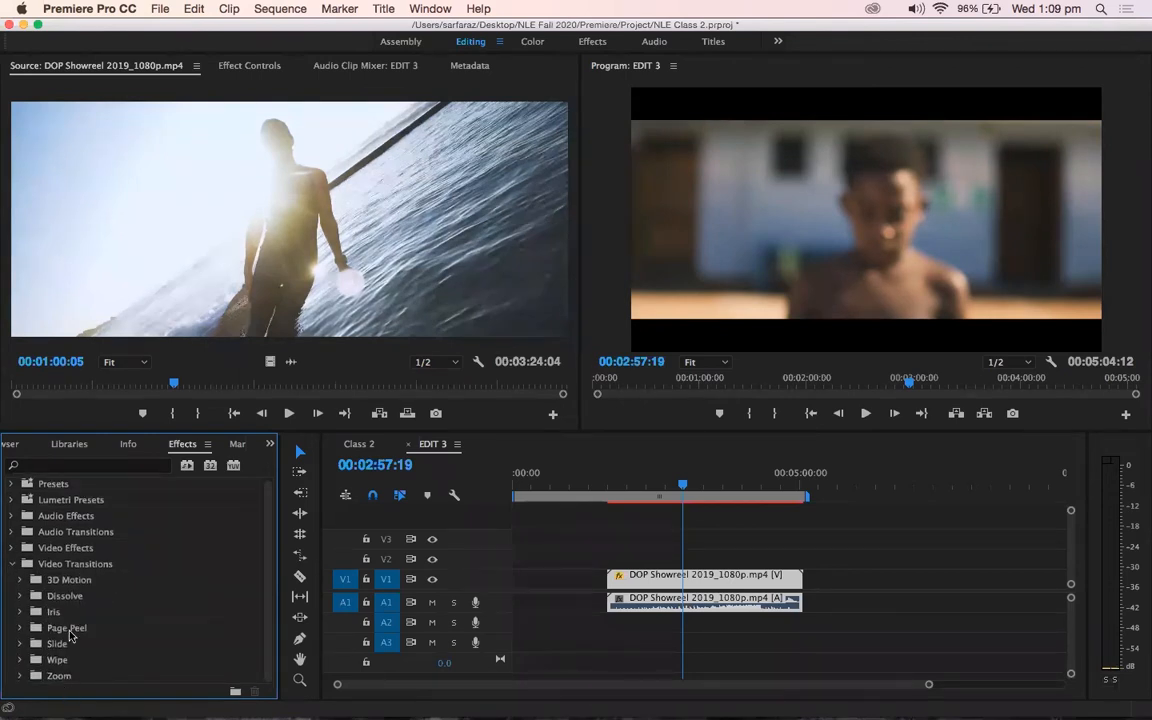
# Step: Revert the project to the Move Project Items history state directly after the rename to Edits
pyautogui.scroll(-2, 232, 447)
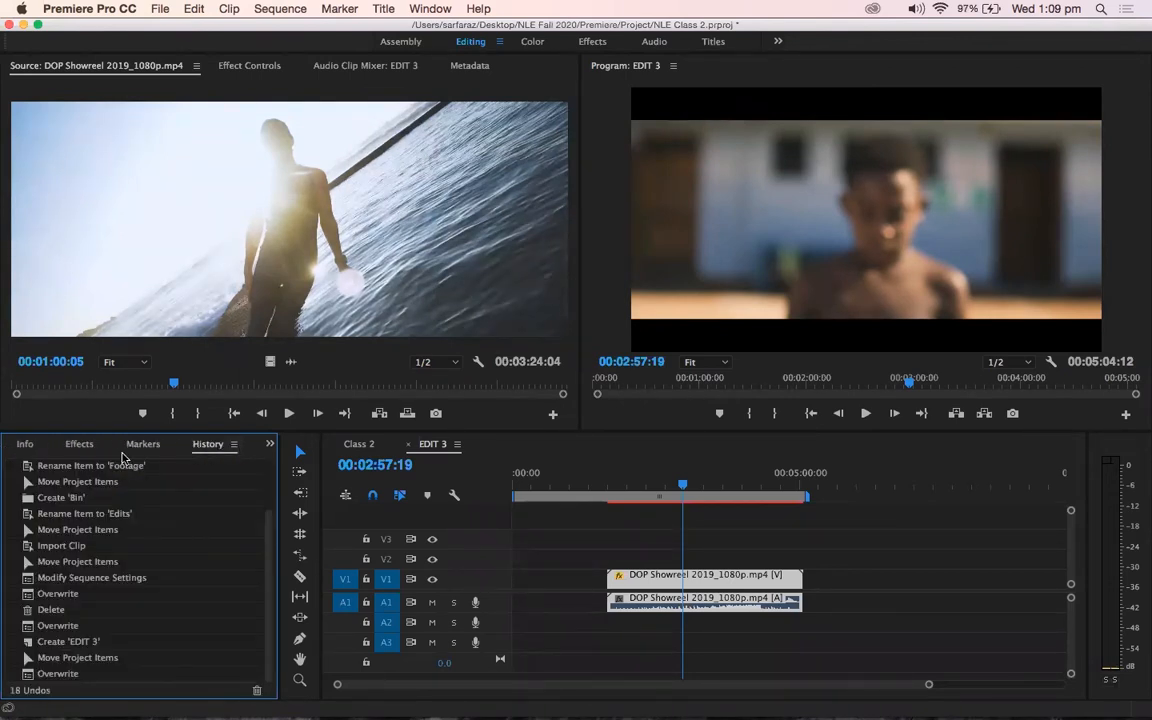
pyautogui.click(269, 443)
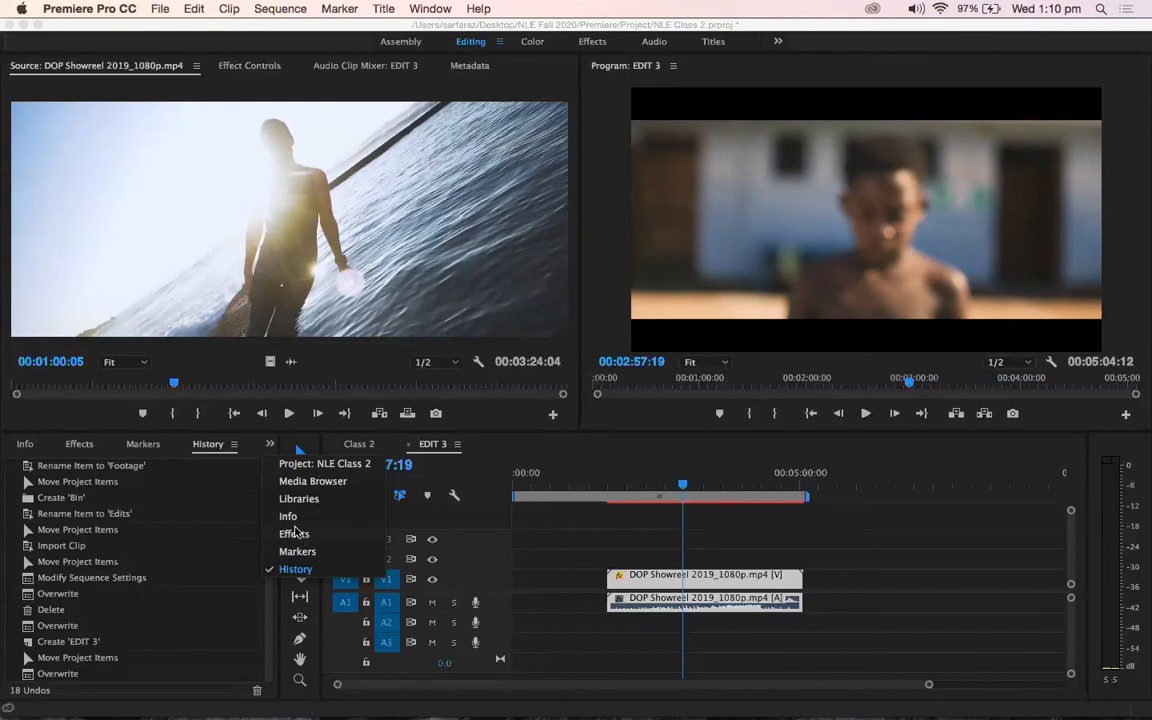
pyautogui.click(184, 527)
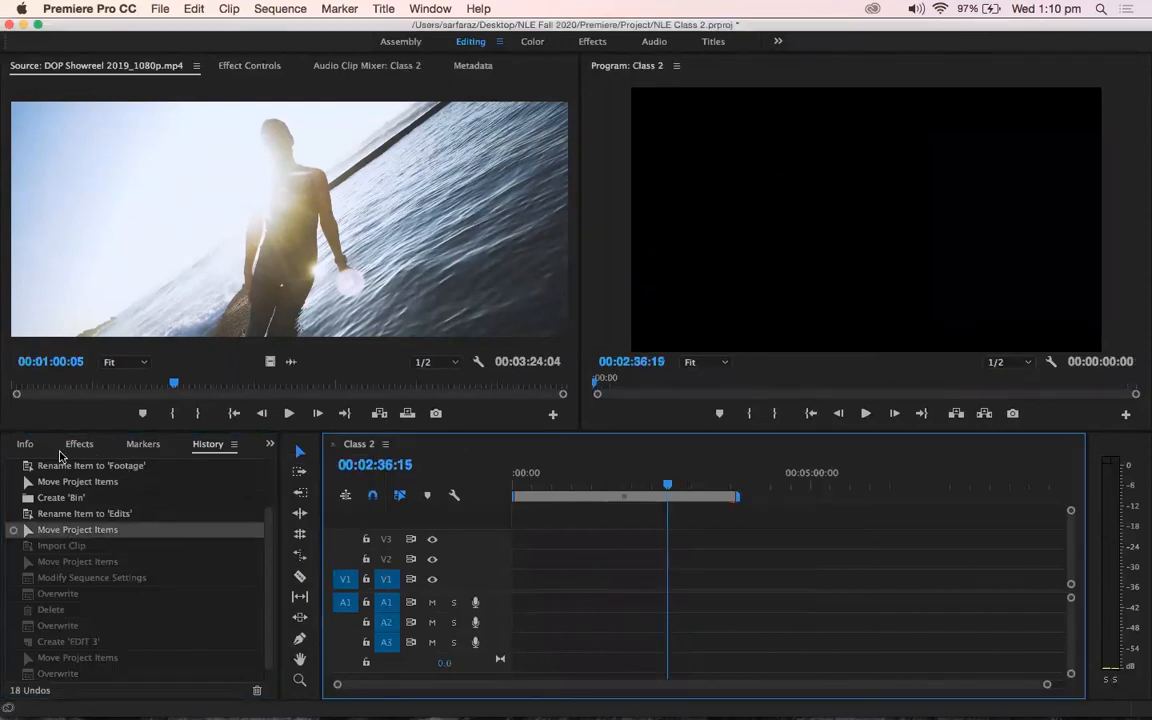
# Step: Close the History, Markers, Info, Libraries and Media Browser panels, keeping only Project and Effects in the group
pyautogui.click(234, 444)
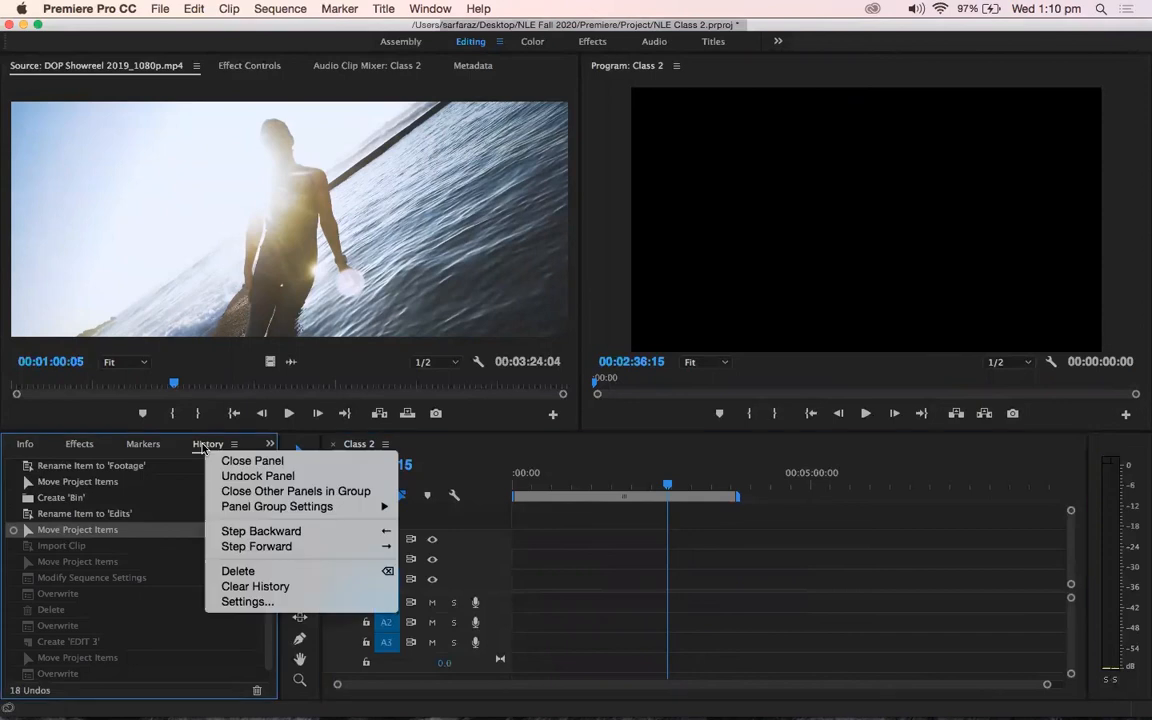
pyautogui.click(241, 462)
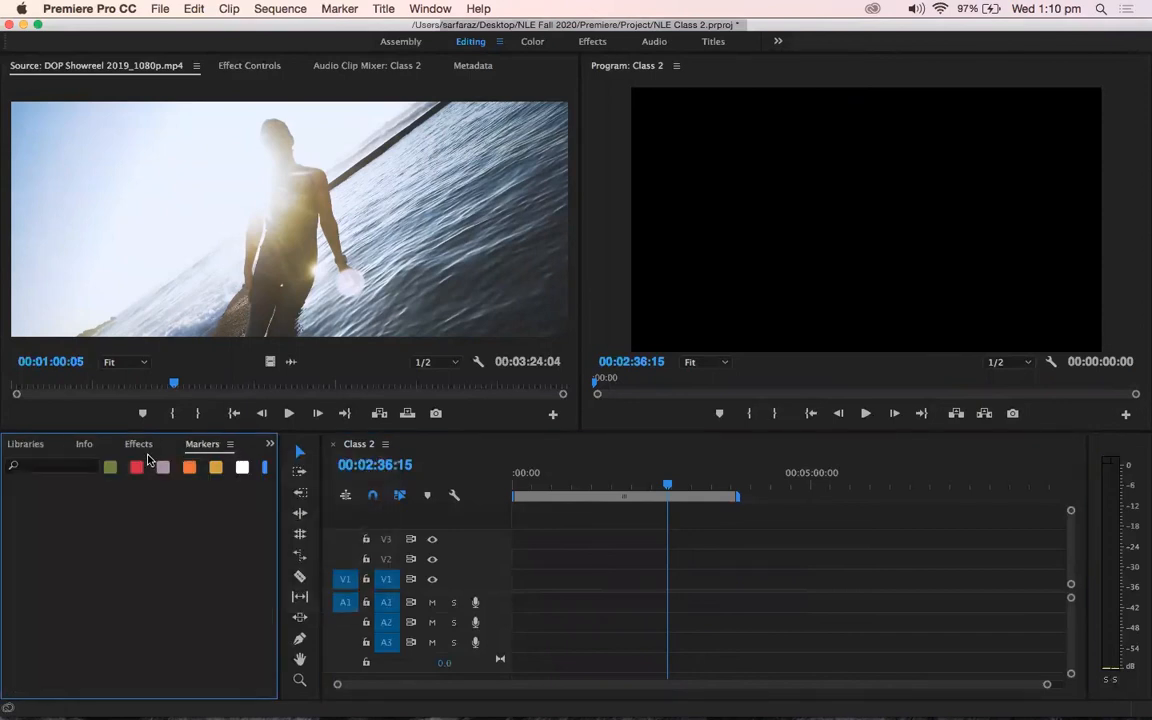
pyautogui.click(230, 444)
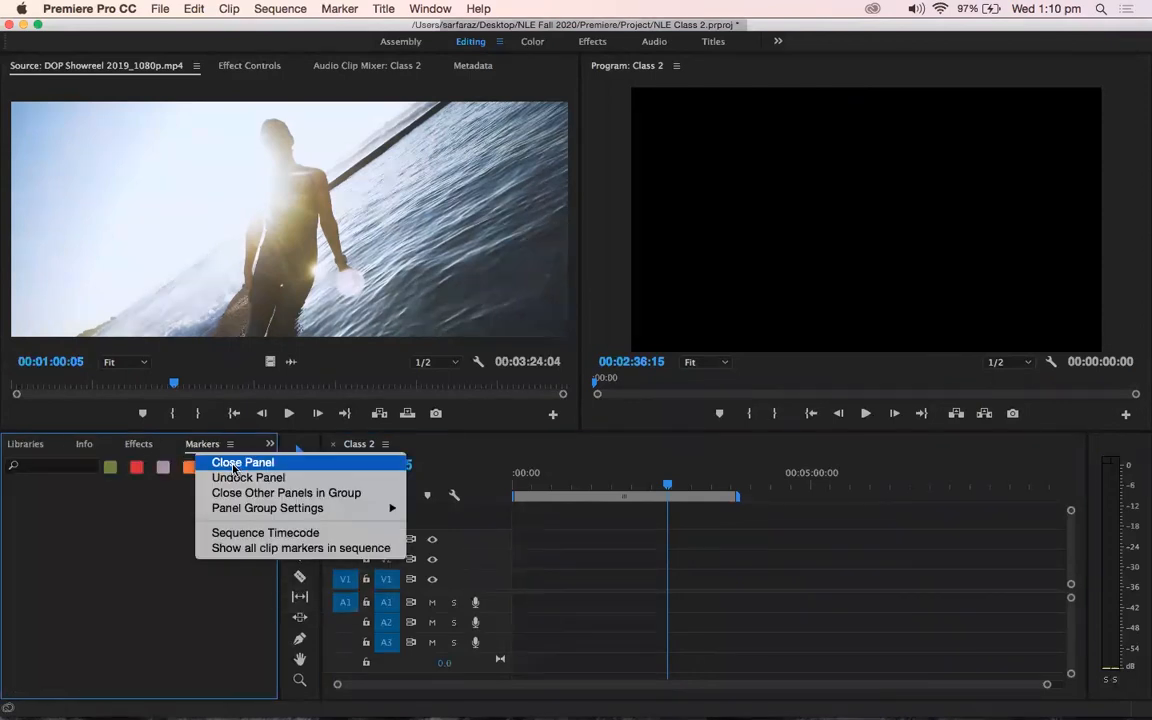
pyautogui.click(241, 463)
pyautogui.click(149, 444)
pyautogui.click(170, 444)
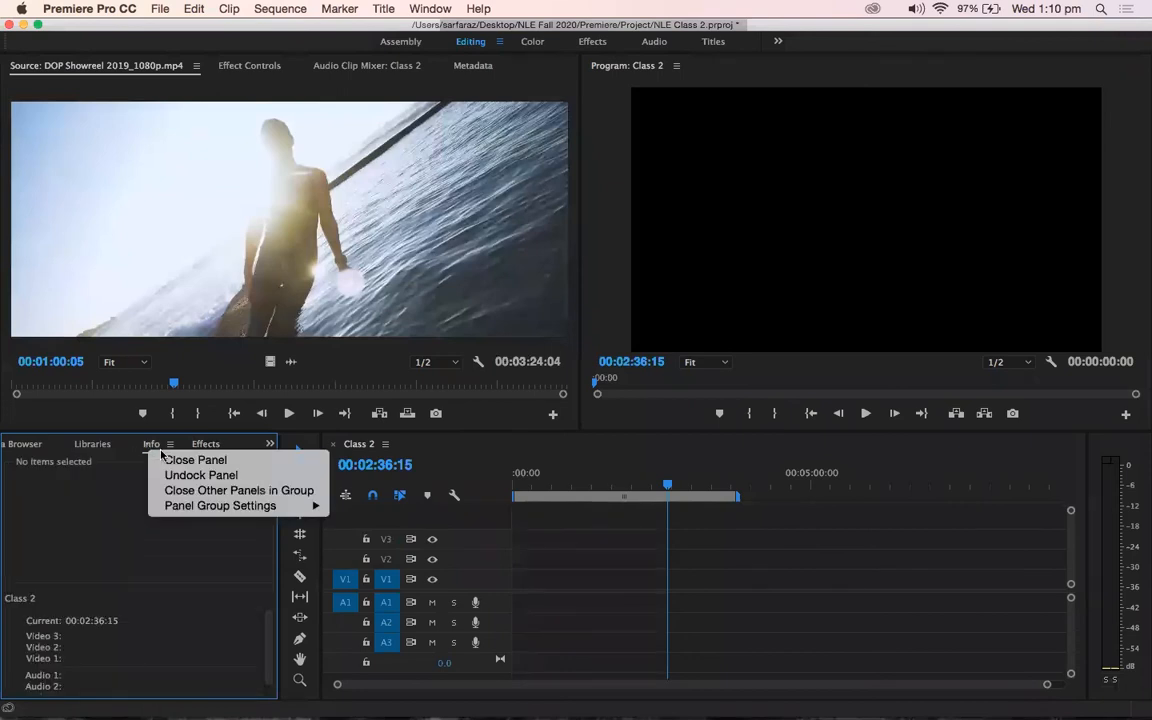
pyautogui.click(180, 461)
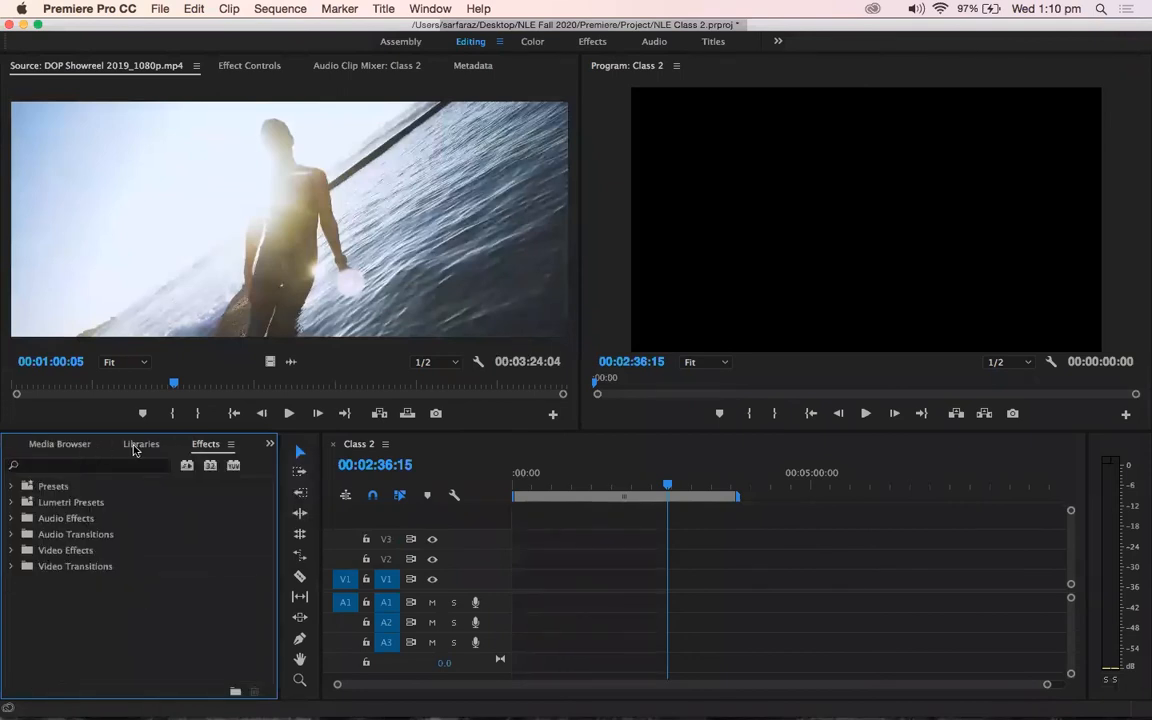
pyautogui.click(138, 446)
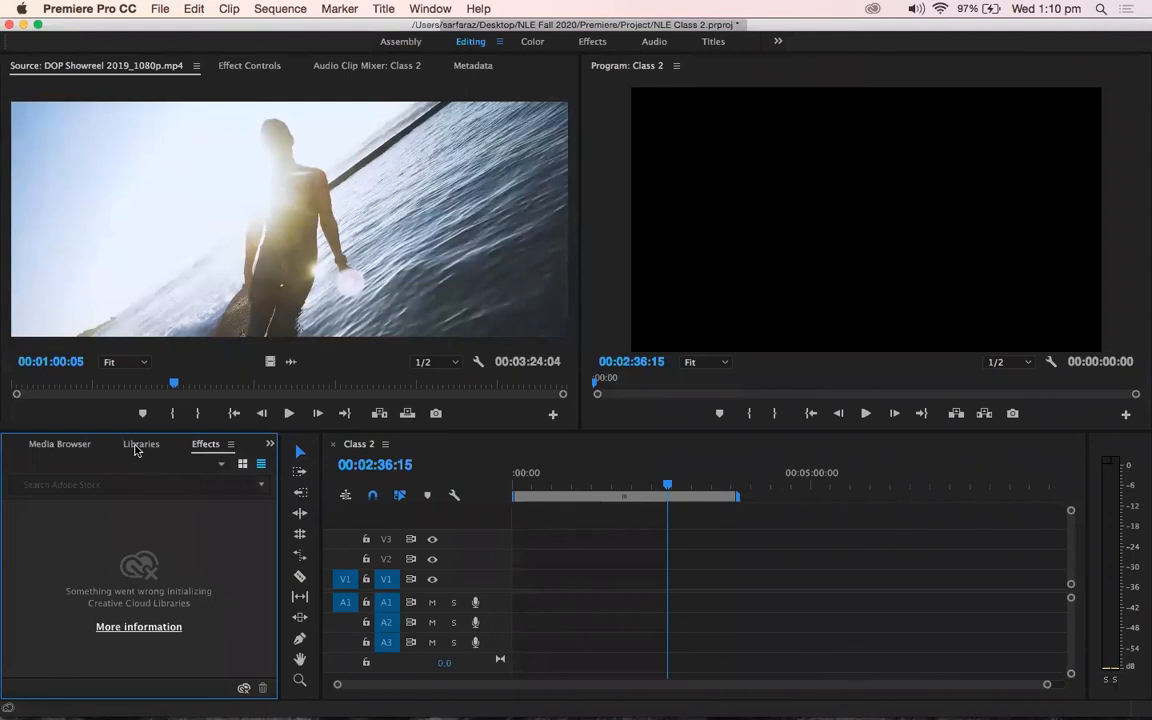
pyautogui.click(166, 445)
pyautogui.click(182, 458)
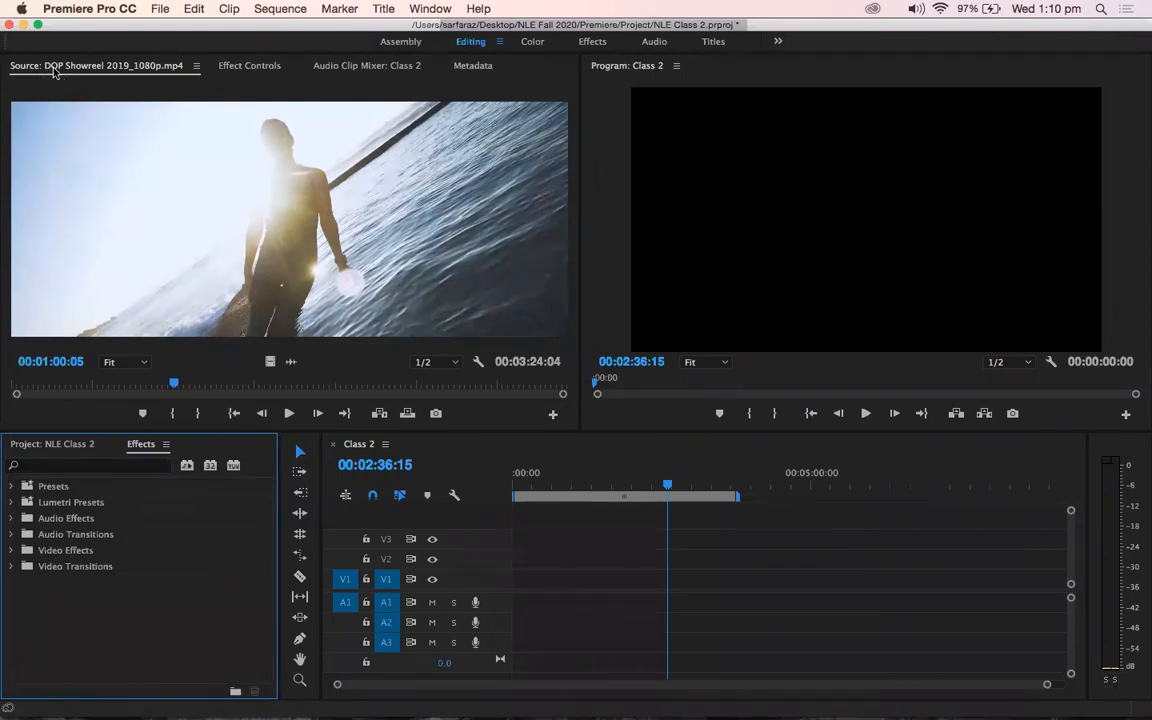
# Step: Load the DOP Showreel clip into the Source Monitor, move its playhead to 00:01:27:14 and show its Effect Controls
pyautogui.click(55, 443)
pyautogui.doubleClick(116, 591)
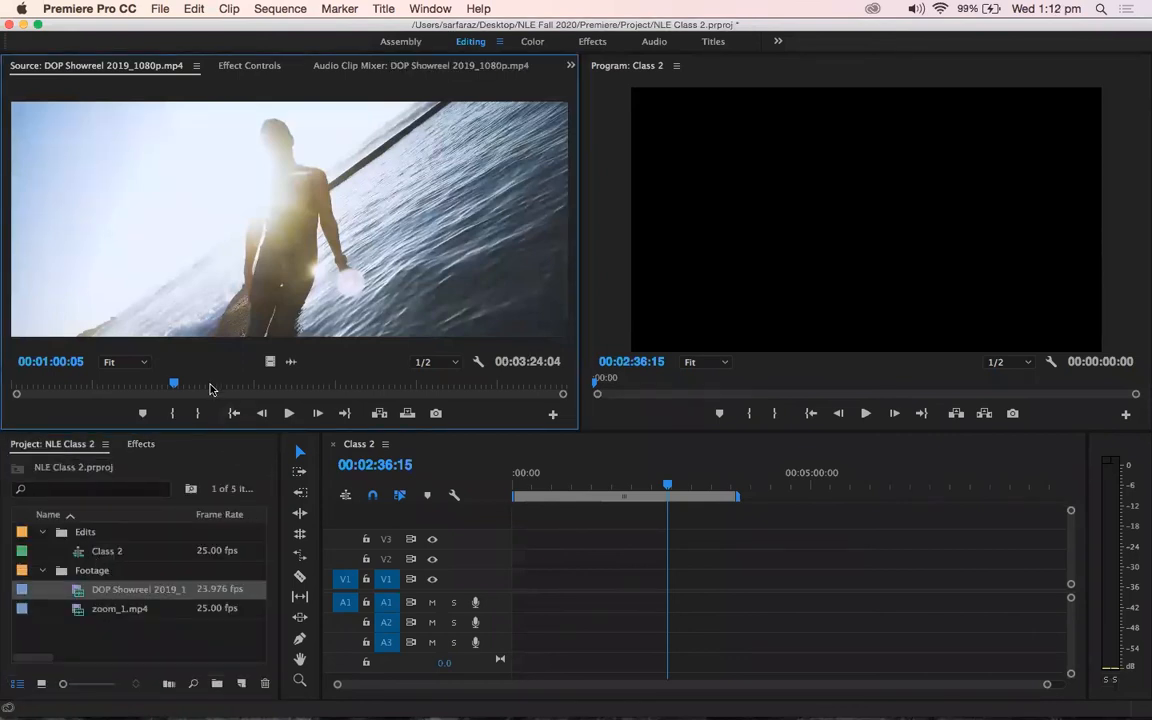
pyautogui.click(245, 389)
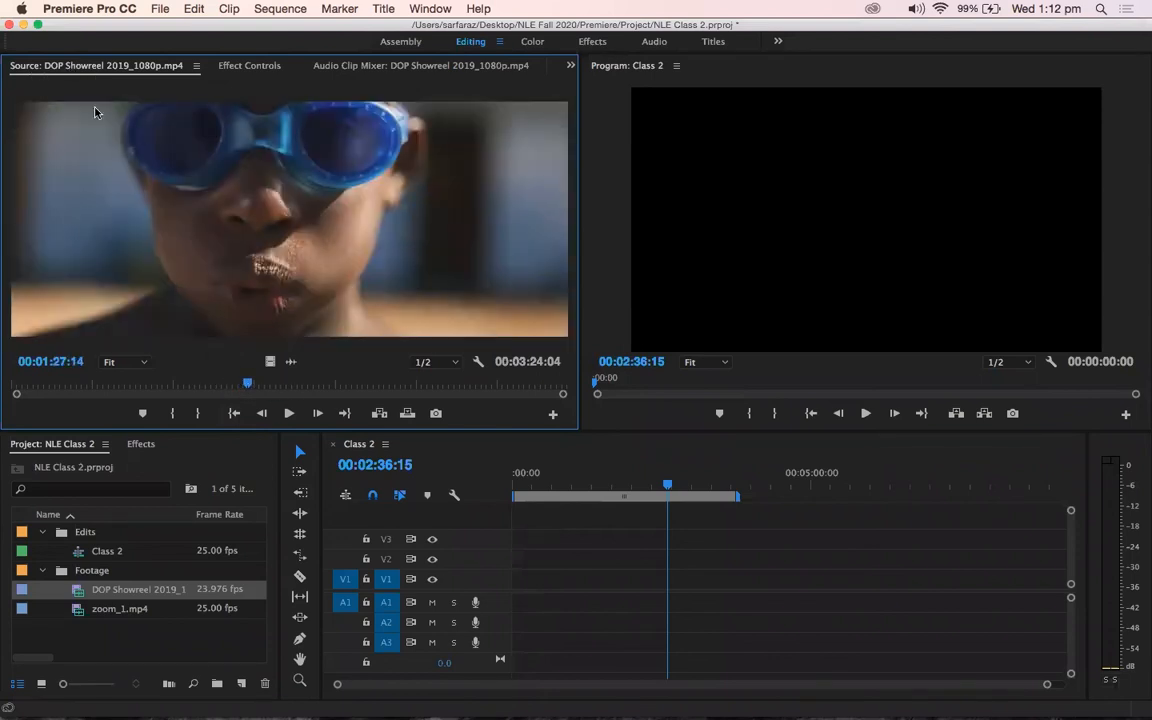
pyautogui.click(244, 71)
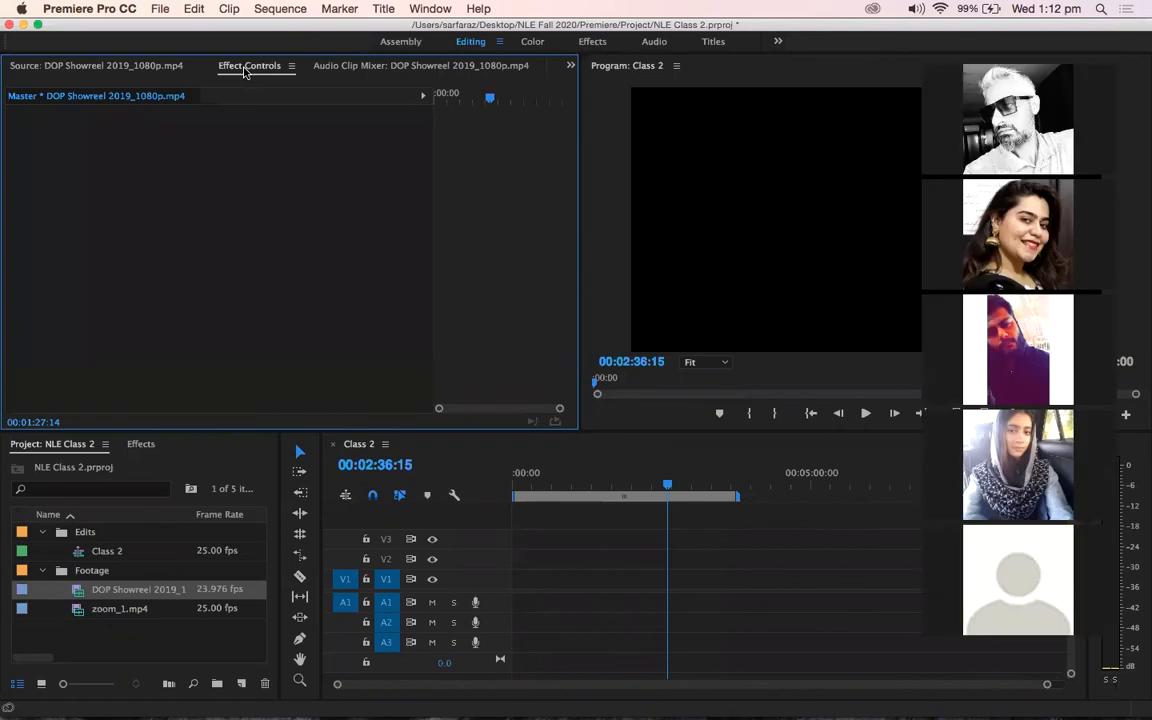
# Step: Place the DOP Showreel clip on tracks V1 and A1 of the Class 2 sequence and show its Effect Controls
pyautogui.click(114, 77)
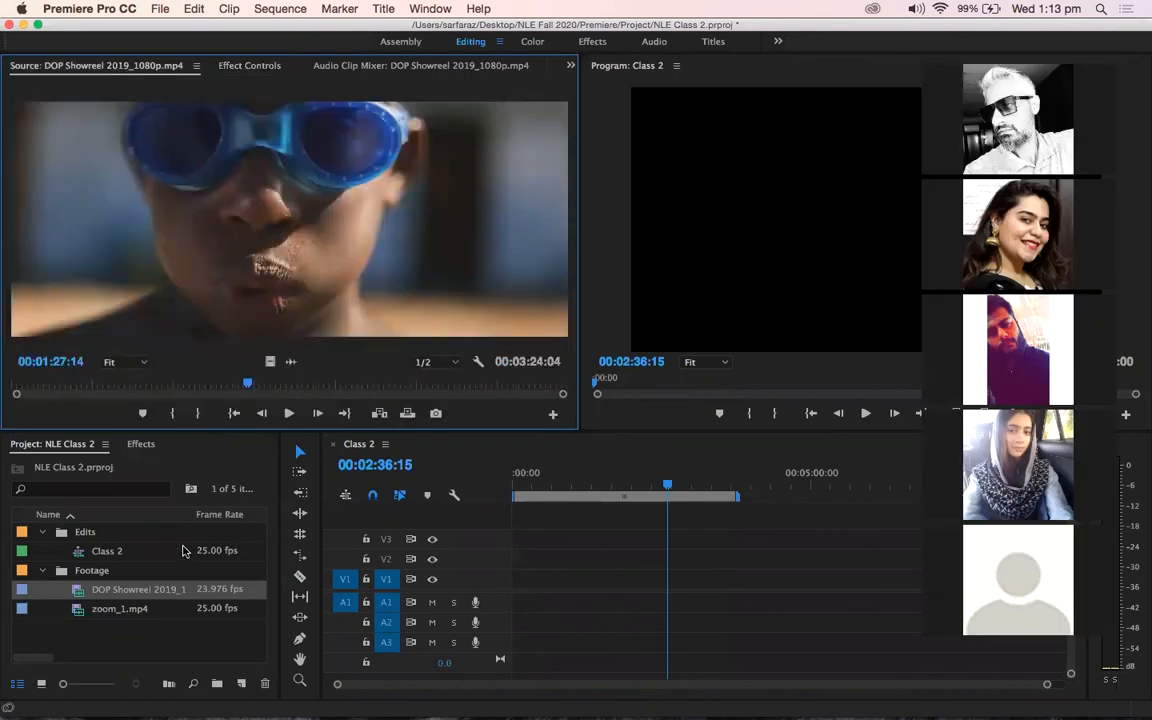
pyautogui.moveTo(124, 591); pyautogui.dragTo(652, 578)
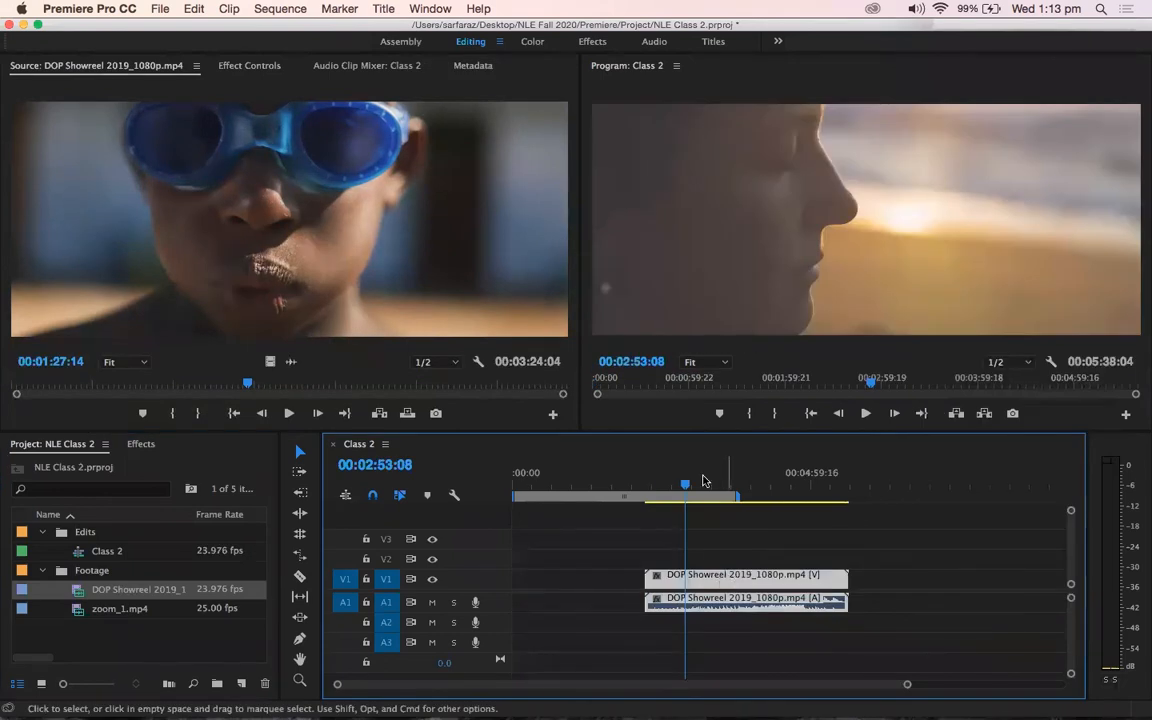
pyautogui.click(250, 66)
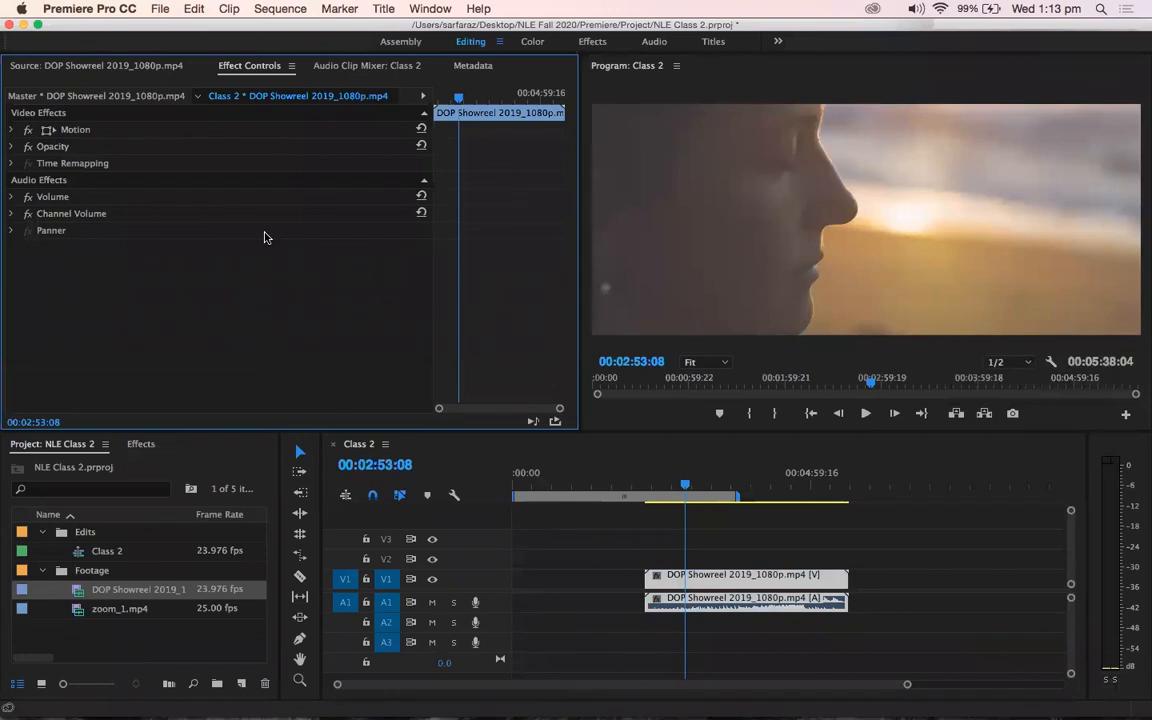
# Step: Apply the Levels effect from the Adjust category of Video Effects to the DOP Showreel clip on V1
pyautogui.click(141, 448)
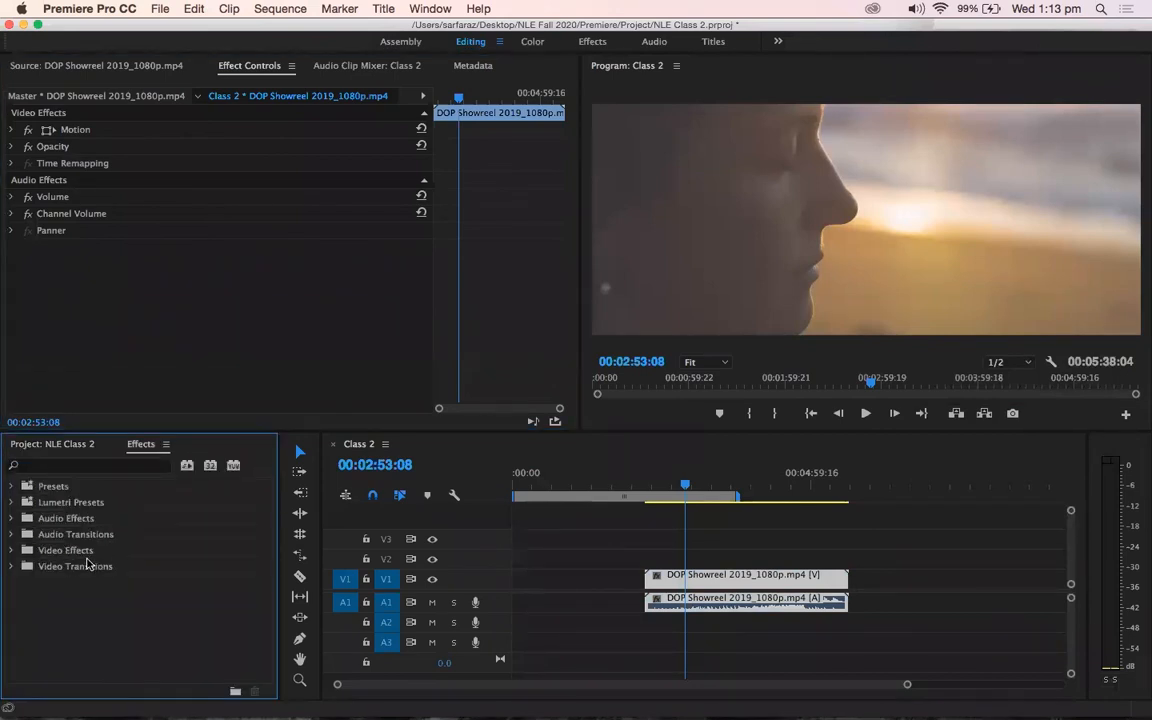
pyautogui.click(12, 551)
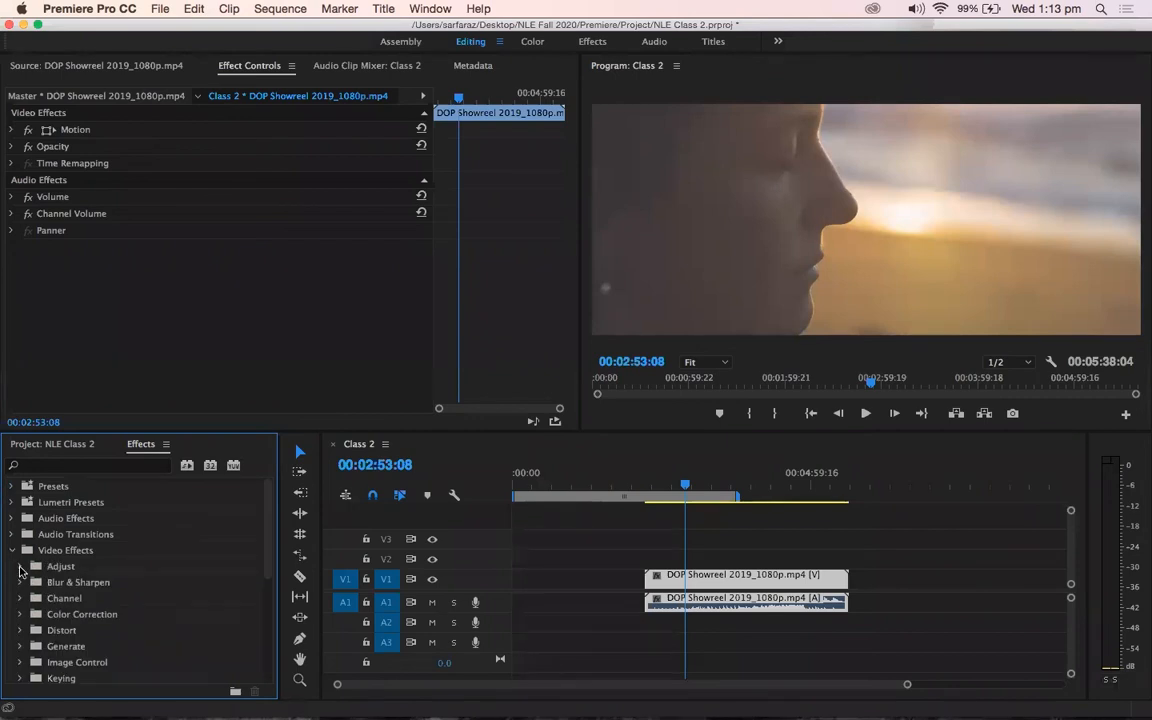
pyautogui.click(20, 567)
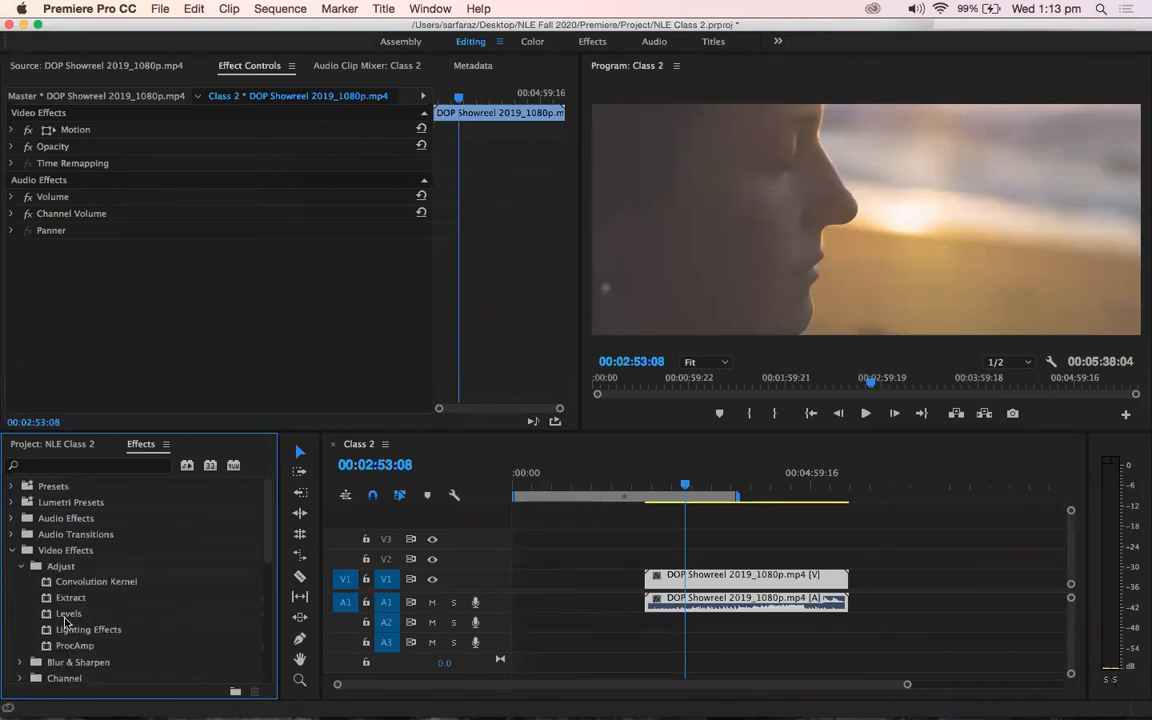
pyautogui.click(43, 616)
pyautogui.moveTo(45, 617); pyautogui.dragTo(713, 578)
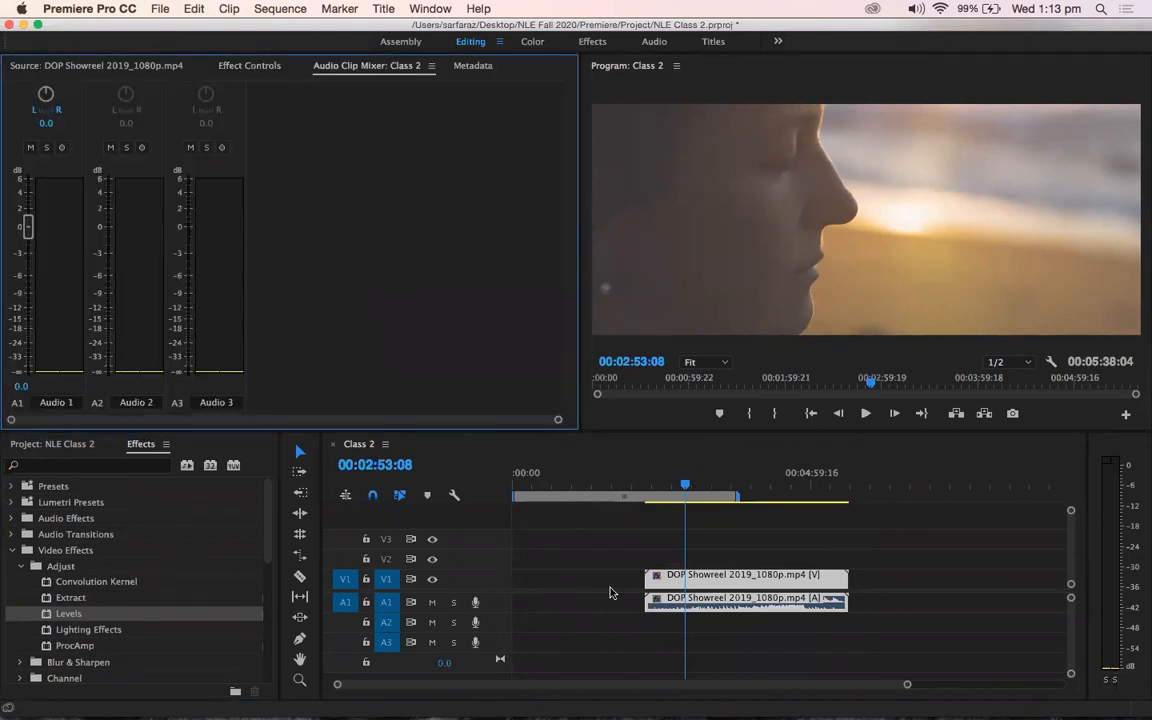
# Step: Play the sequence from 00:04:04:18 and again from 00:04:58:12 to examine the track levels in the Audio Clip Mixer
pyautogui.click(730, 586)
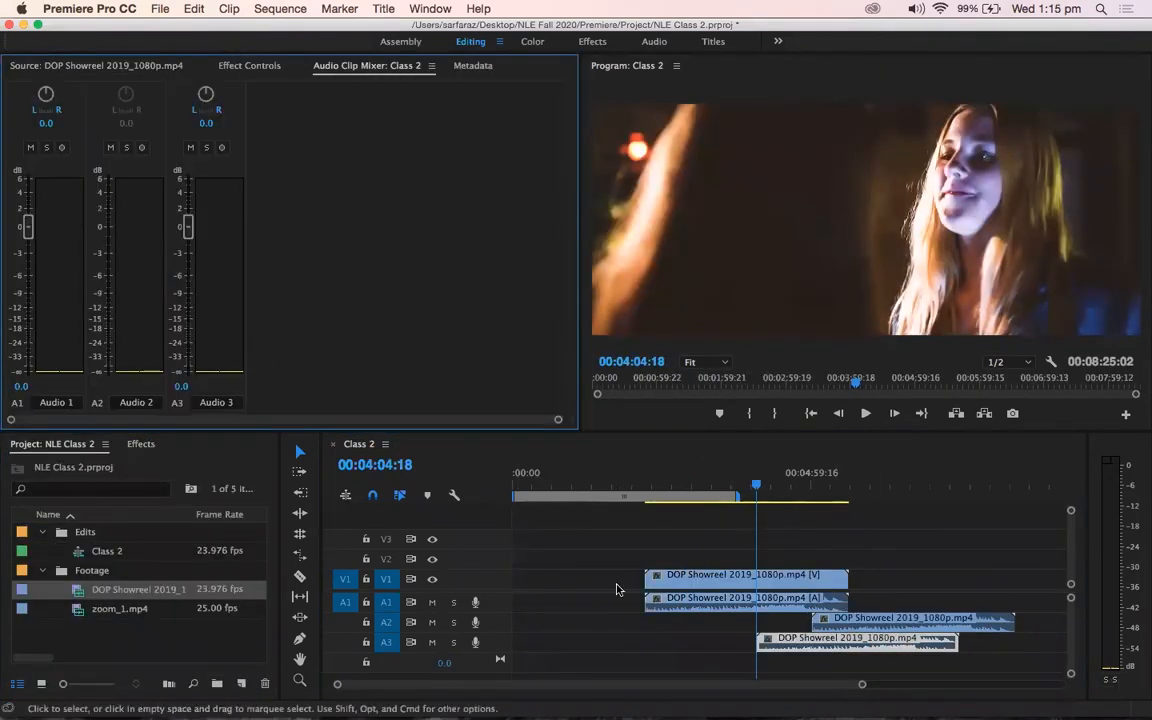
pyautogui.press('space')
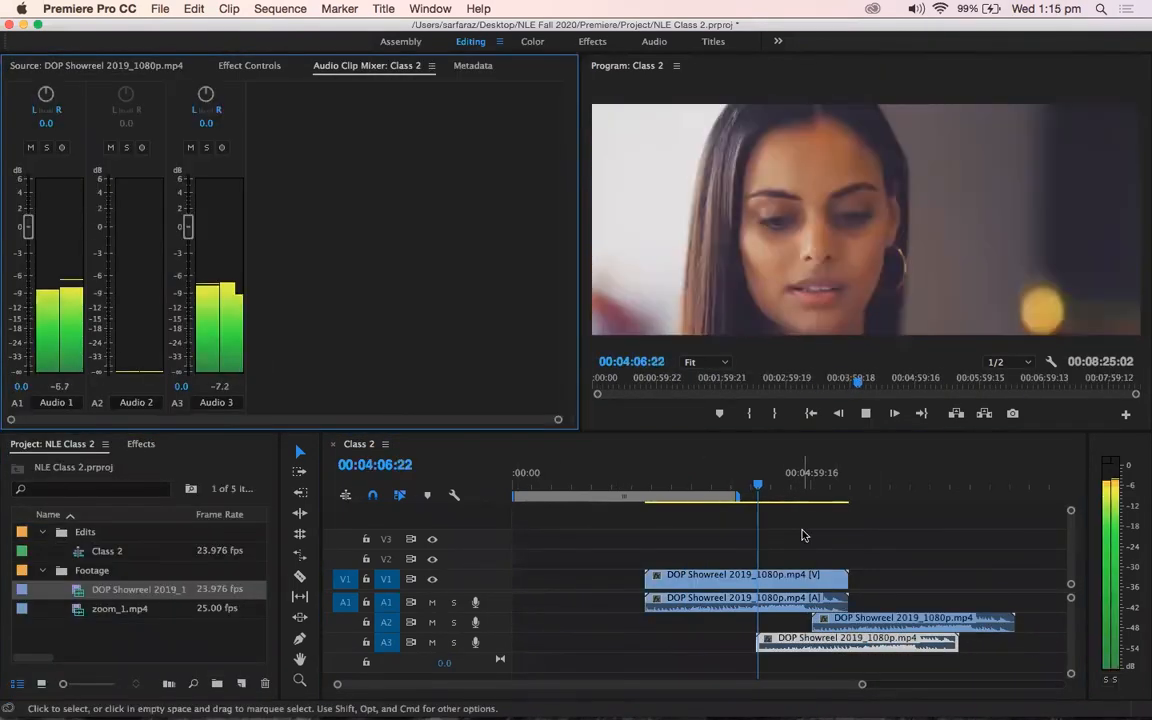
pyautogui.click(809, 481)
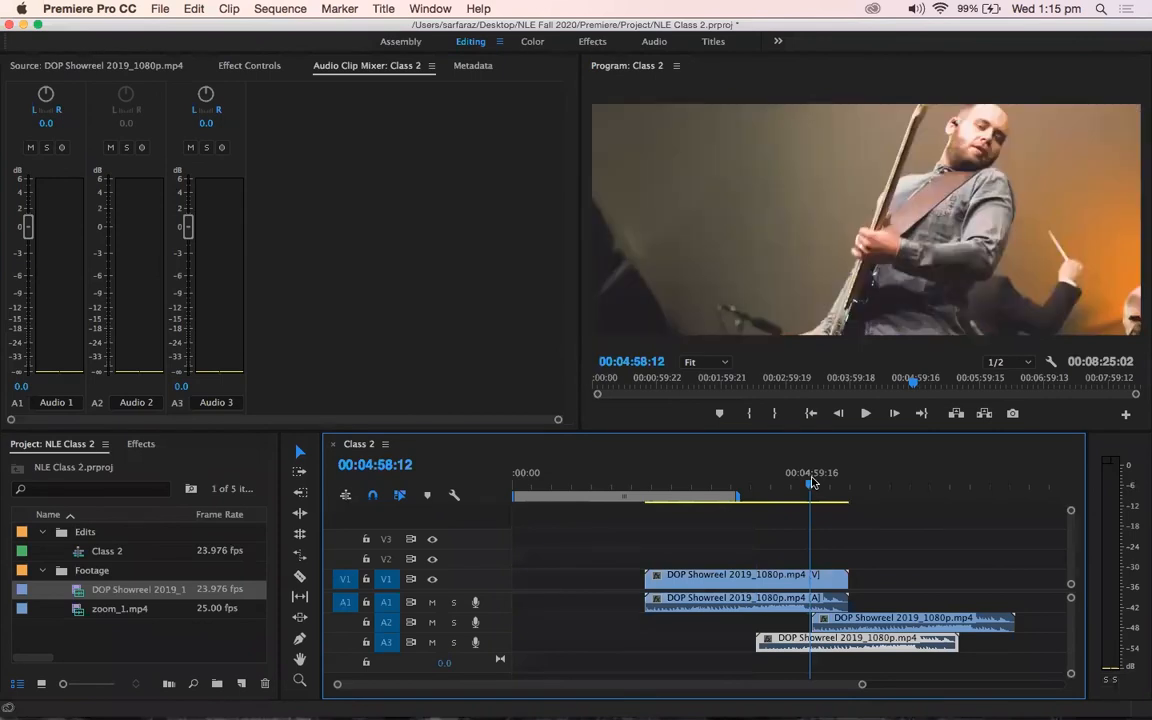
pyautogui.press('space')
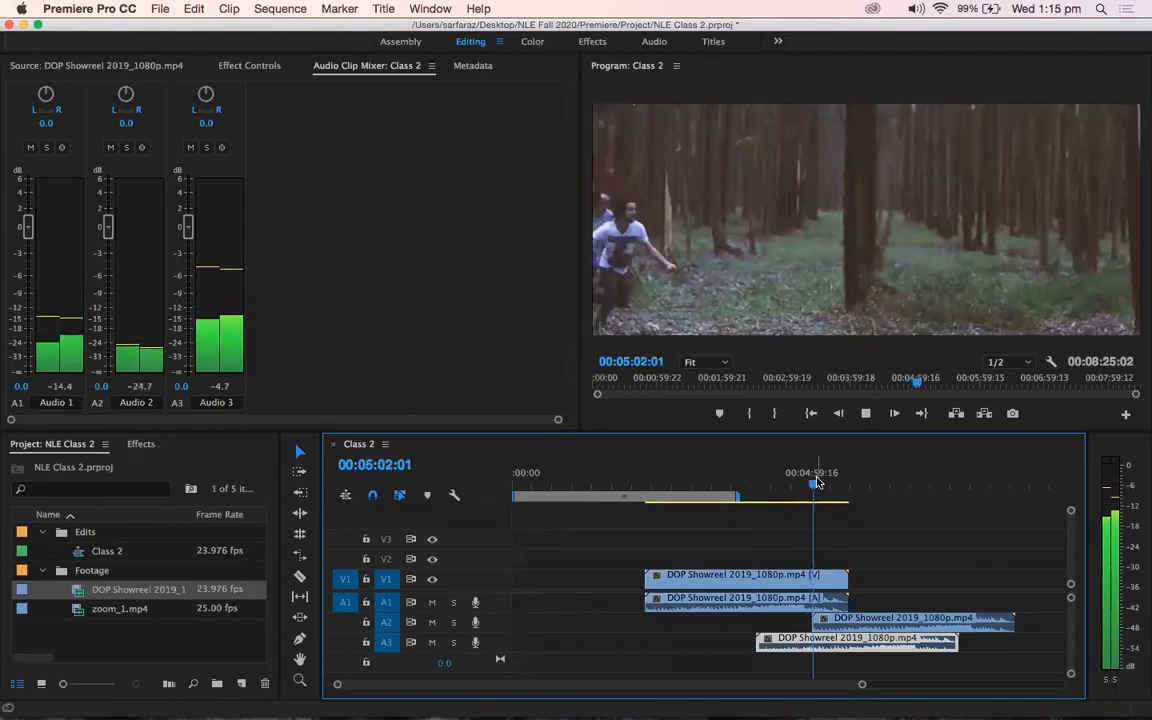
# Step: Move the playhead to 00:05:10:20 and delete the extra DOP Showreel audio clips from tracks A2 and A3
pyautogui.click(822, 481)
pyautogui.click(912, 644)
pyautogui.press('Delete')
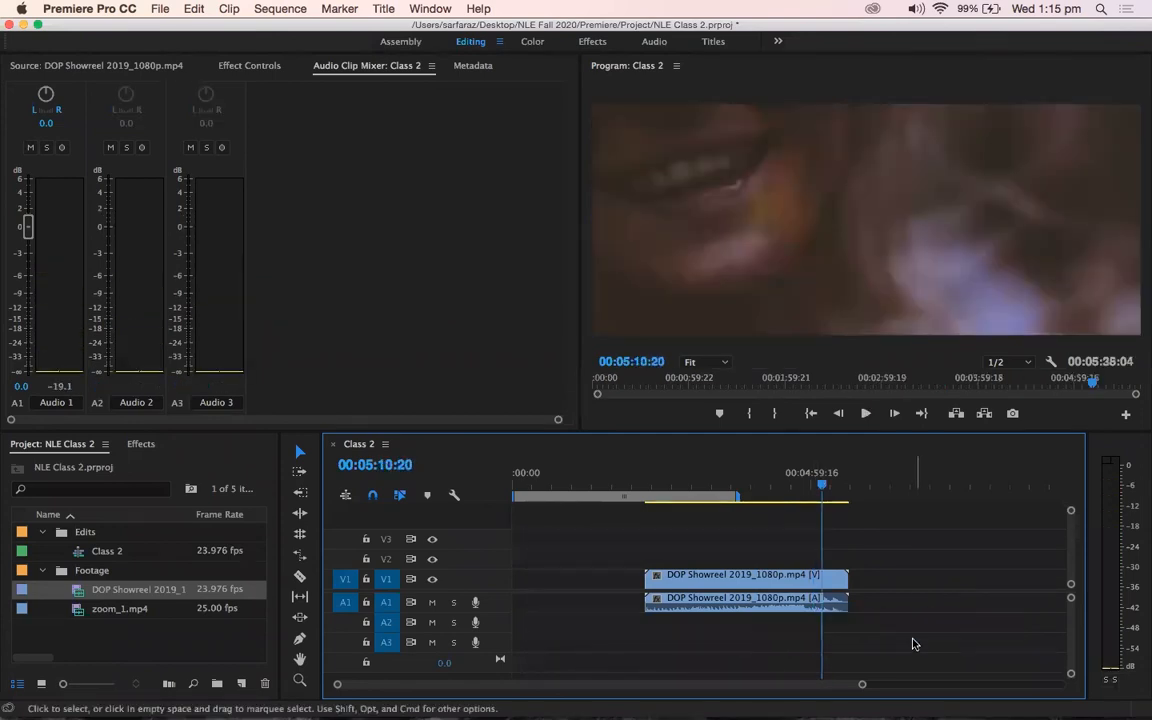
# Step: Unlink the video and audio of the DOP Showreel clip on V1 and A1
pyautogui.click(768, 580)
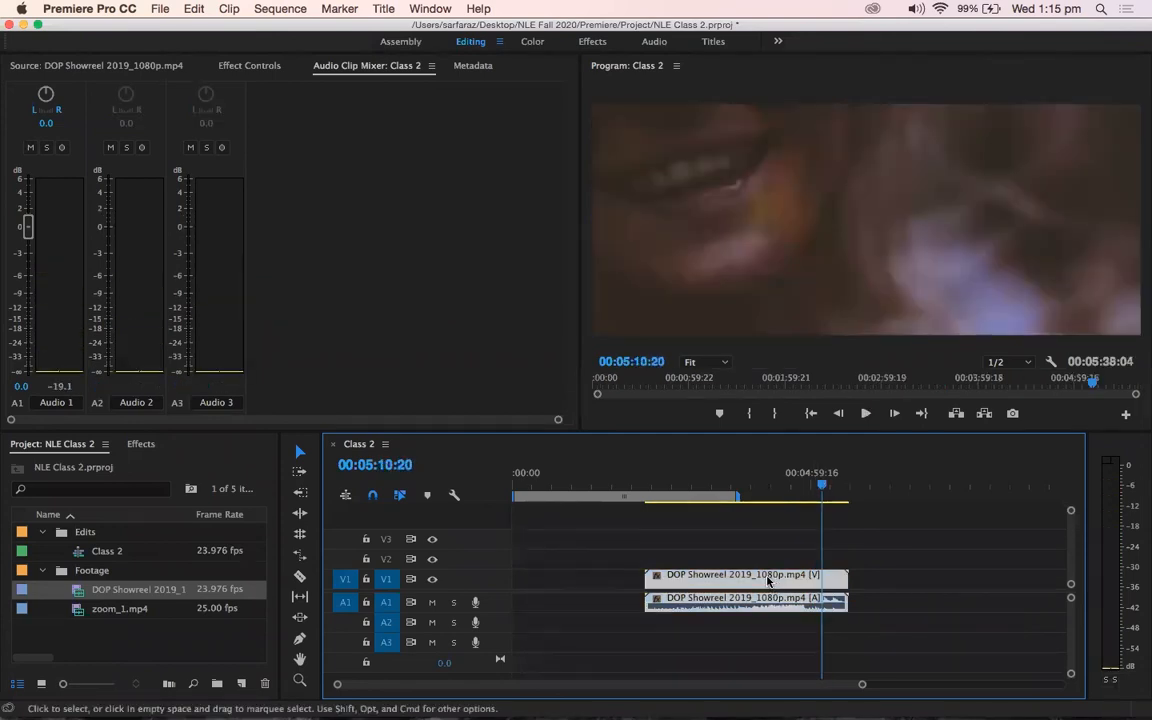
pyautogui.rightClick(768, 580)
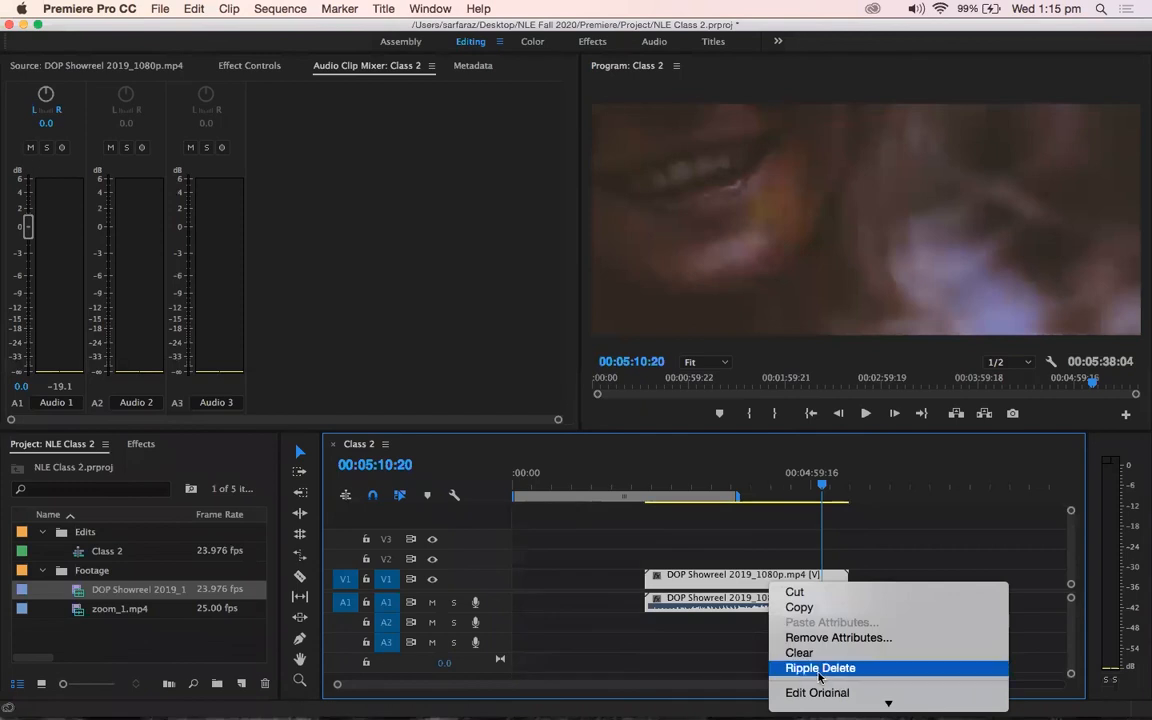
pyautogui.scroll(-5, 800, 652)
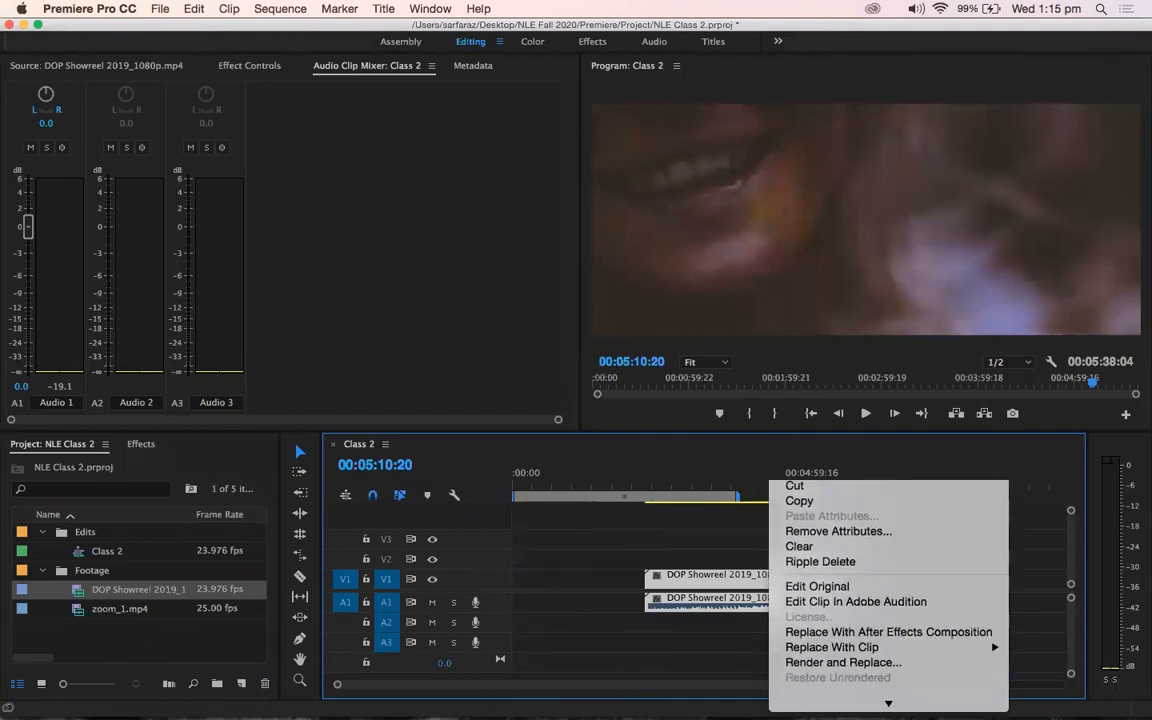
pyautogui.click(801, 595)
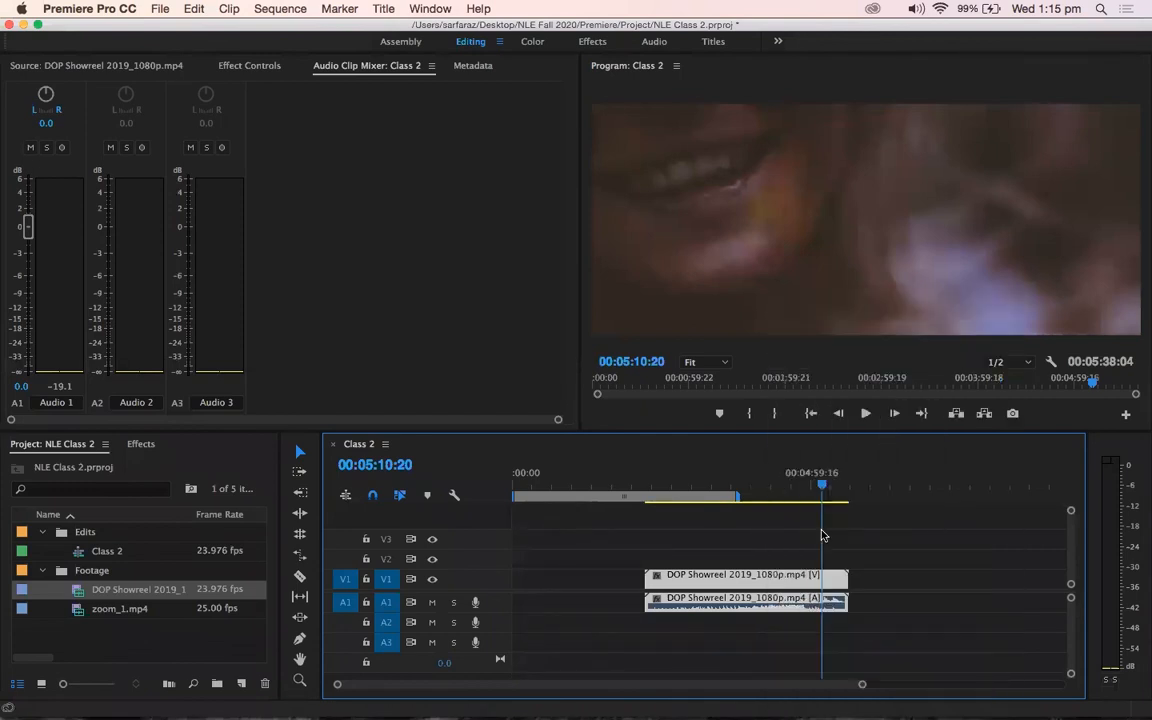
# Step: Position the playhead at 00:02:18:04, the first frame of the grass-field shot after the Director of Photography title
pyautogui.click(650, 484)
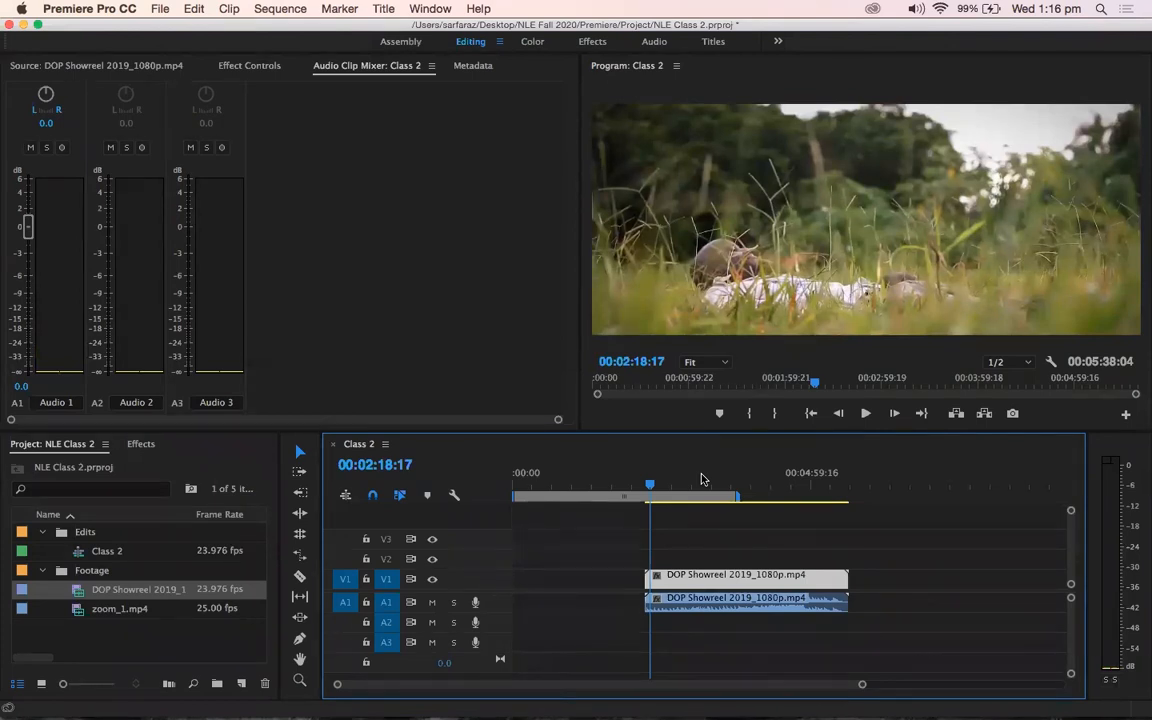
pyautogui.press('=')
pyautogui.press('=')
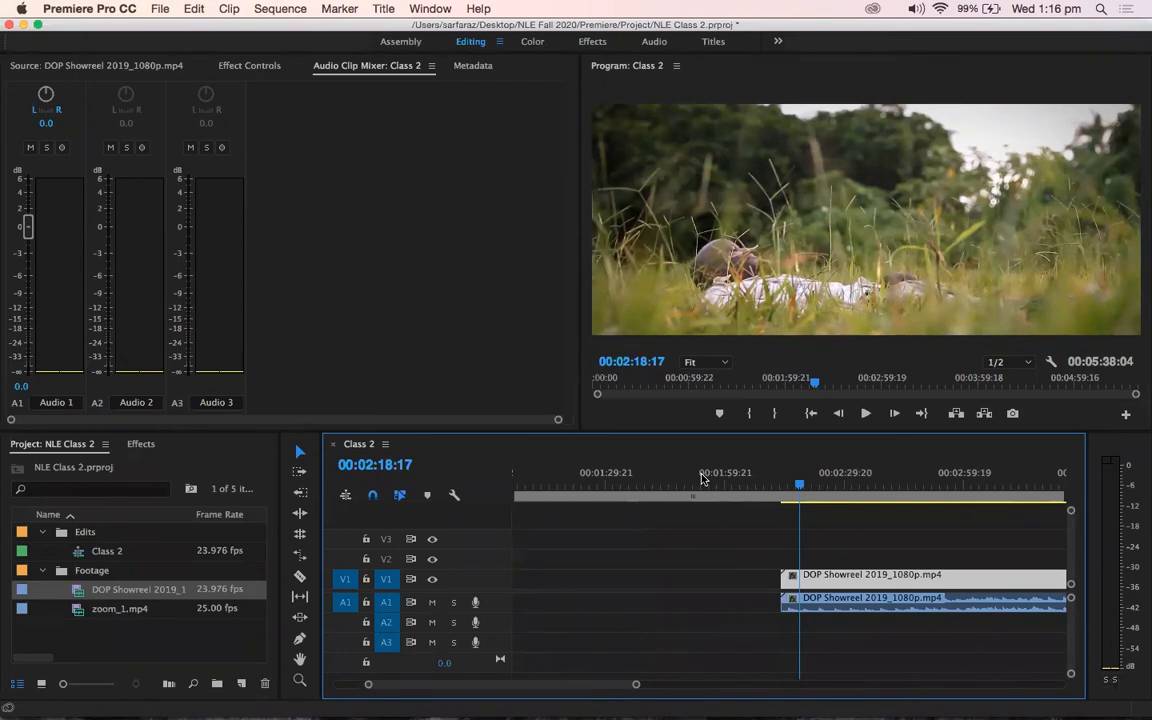
pyautogui.press('-')
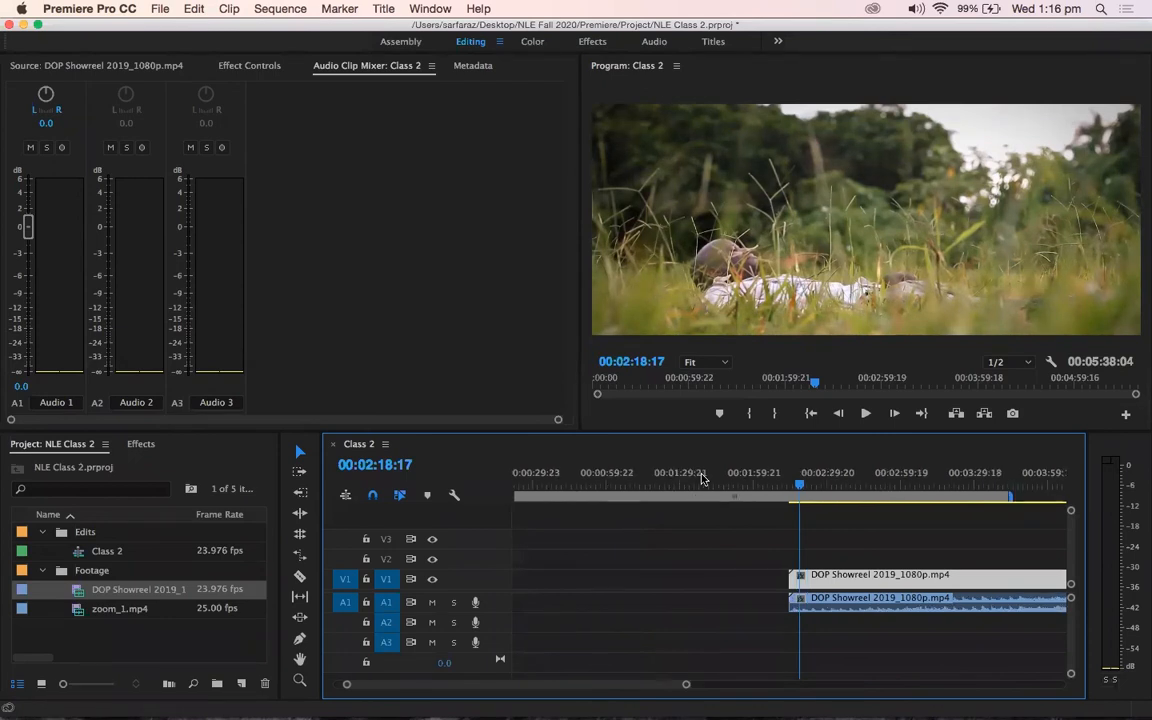
pyautogui.press('j')
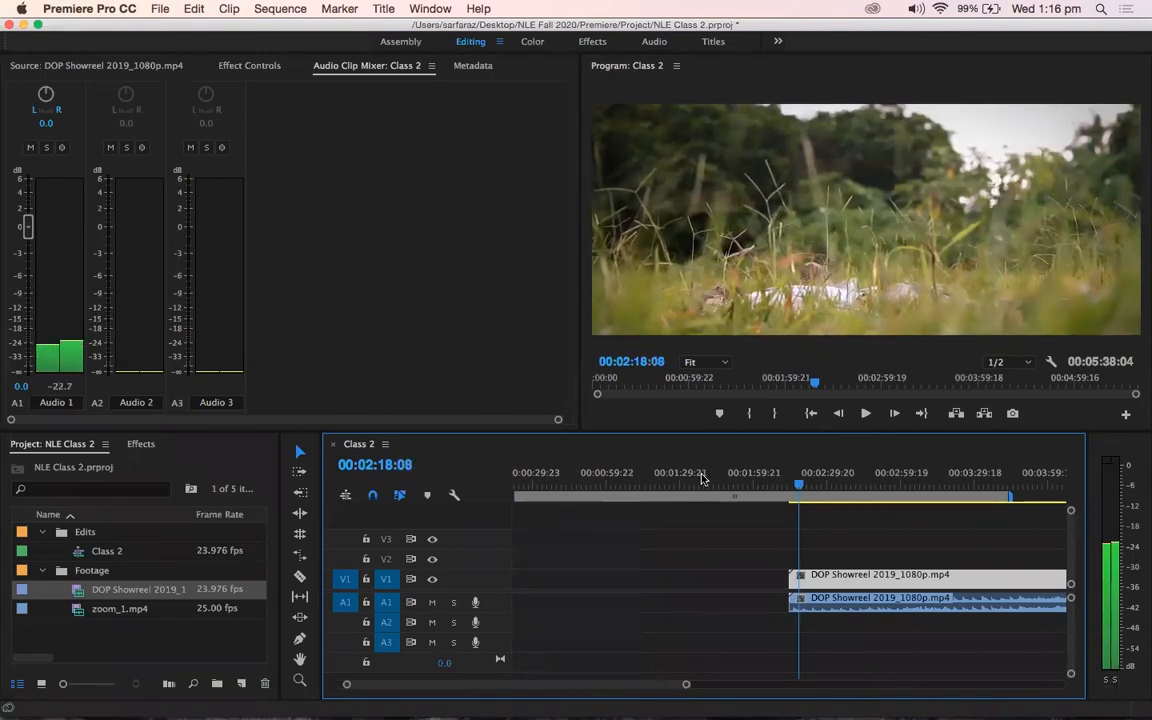
pyautogui.press('Right')
pyautogui.press('Right')
pyautogui.press('Right')
pyautogui.press('Right')
pyautogui.press('Right')
pyautogui.press('Right')
pyautogui.press('Right')
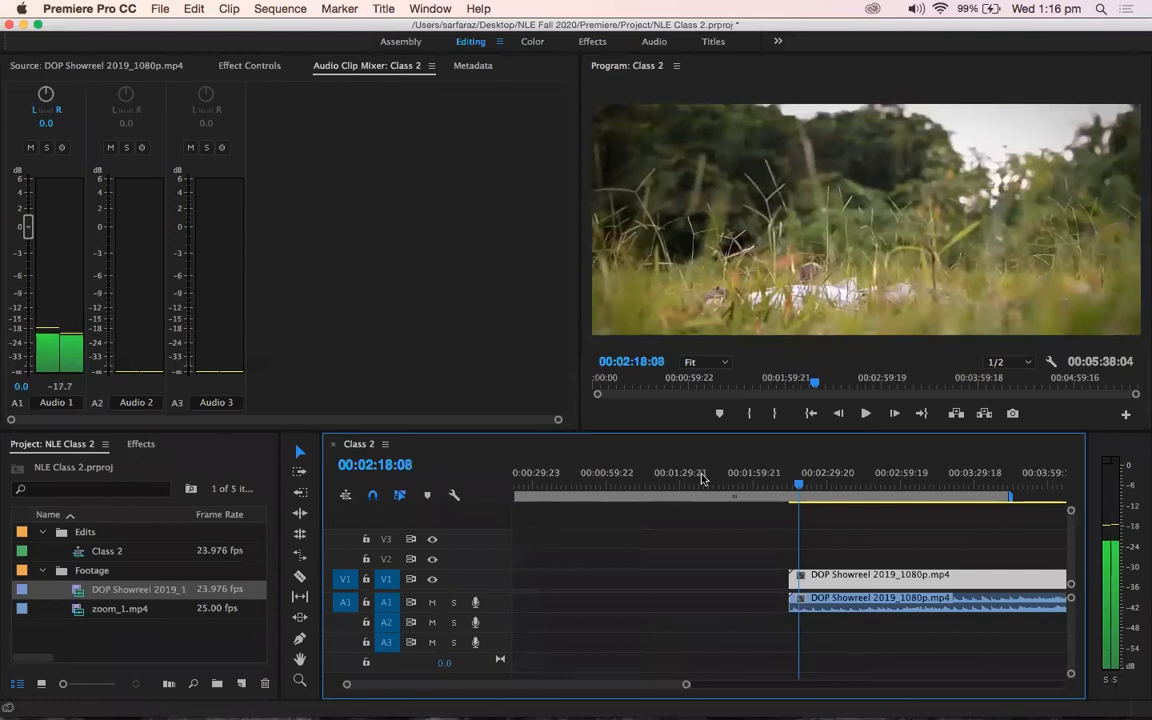
pyautogui.hotkey('shift', 'Left')
pyautogui.press('Left')
pyautogui.press('Left')
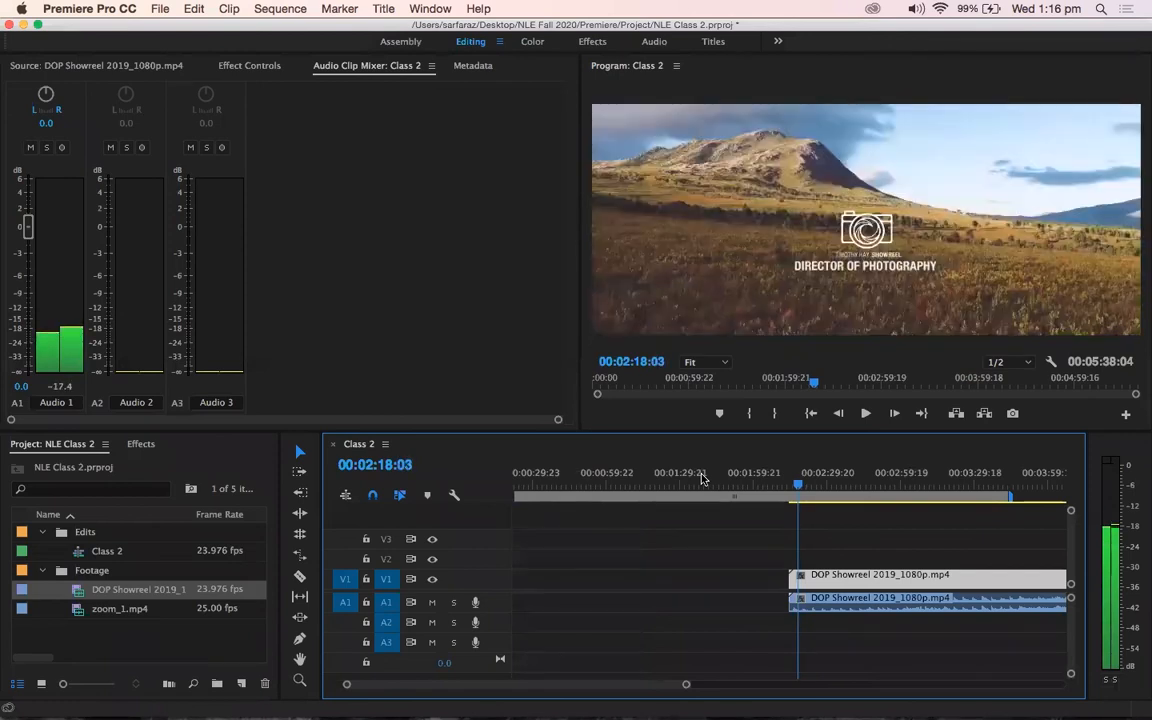
pyautogui.press('Right')
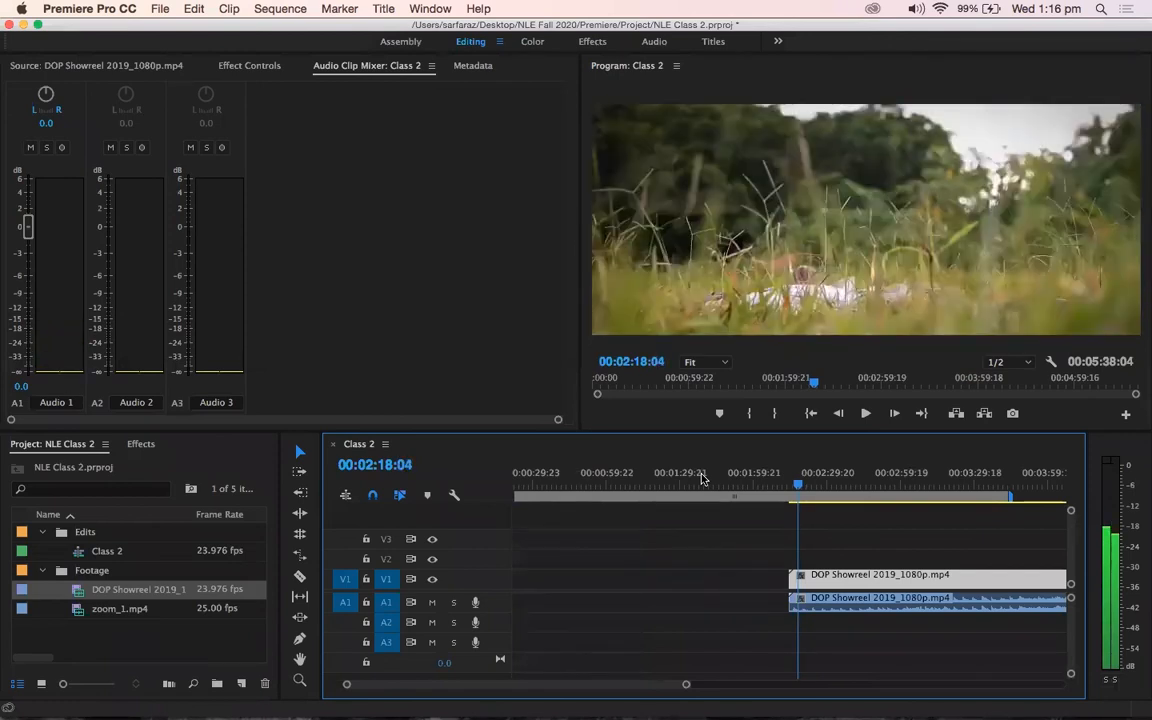
# Step: Cut the showreel video on V1 at 00:02:18:04 and 00:02:20:16 to isolate the shot between them
pyautogui.click(819, 582)
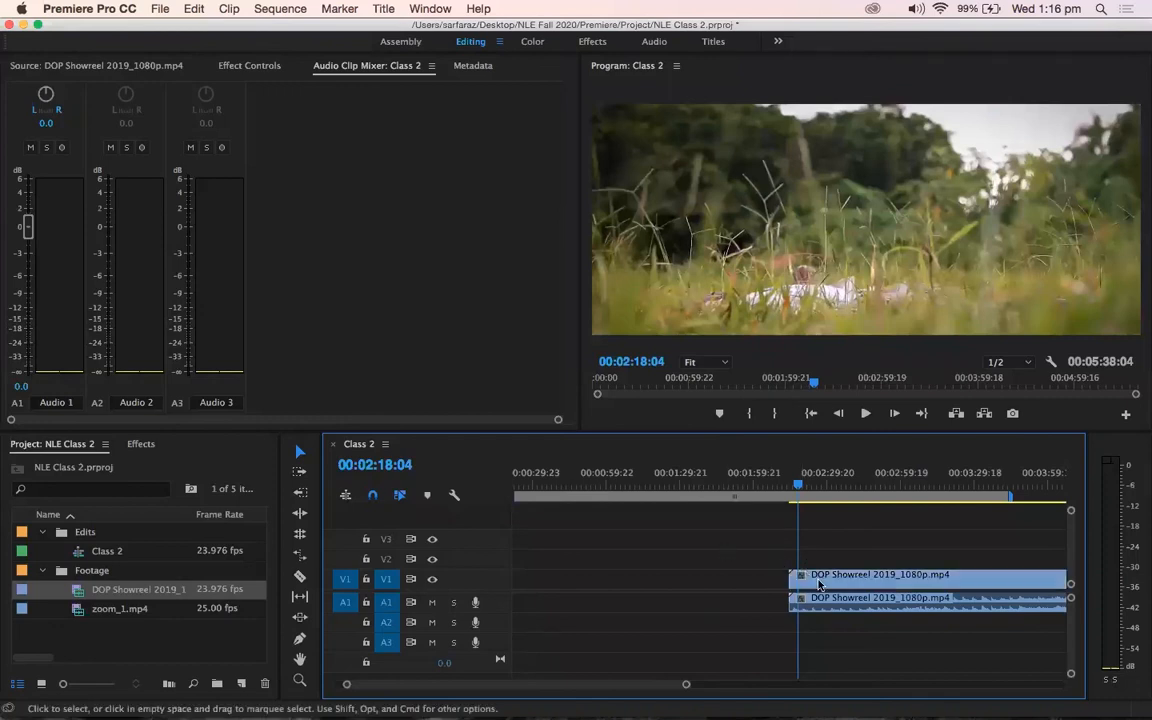
pyautogui.keyDown('alt'); pyautogui.click(828, 585); pyautogui.keyUp('alt')
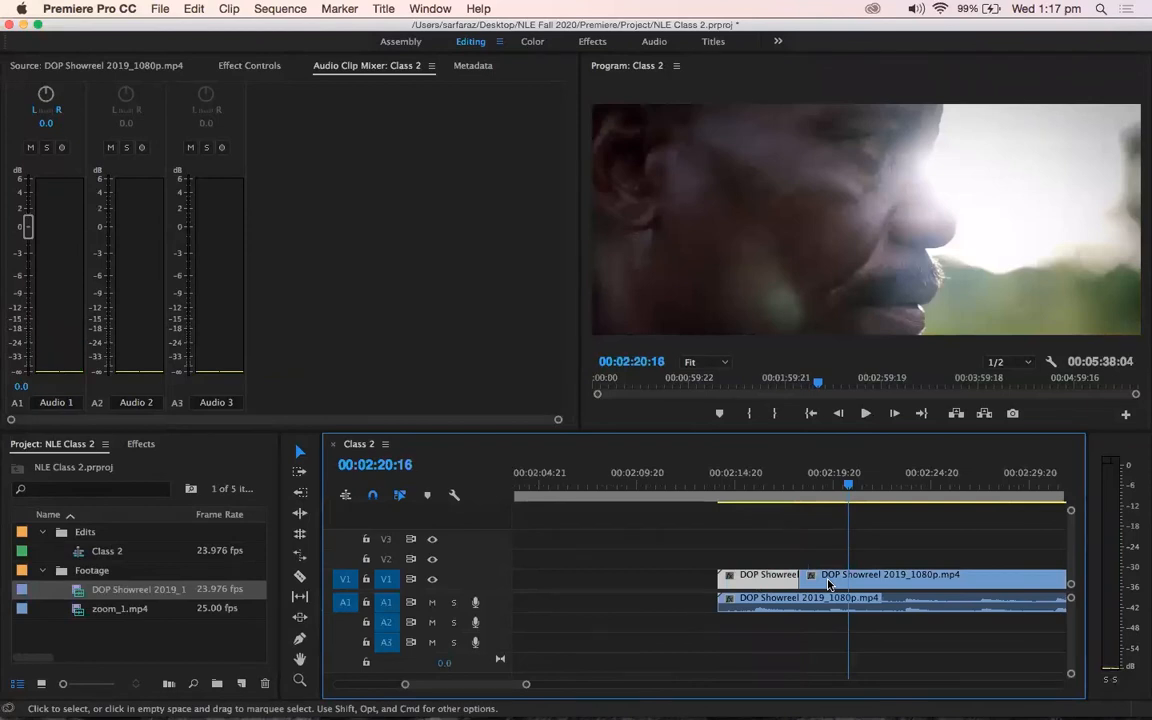
pyautogui.press('Left')
pyautogui.press('Right')
pyautogui.click(830, 586)
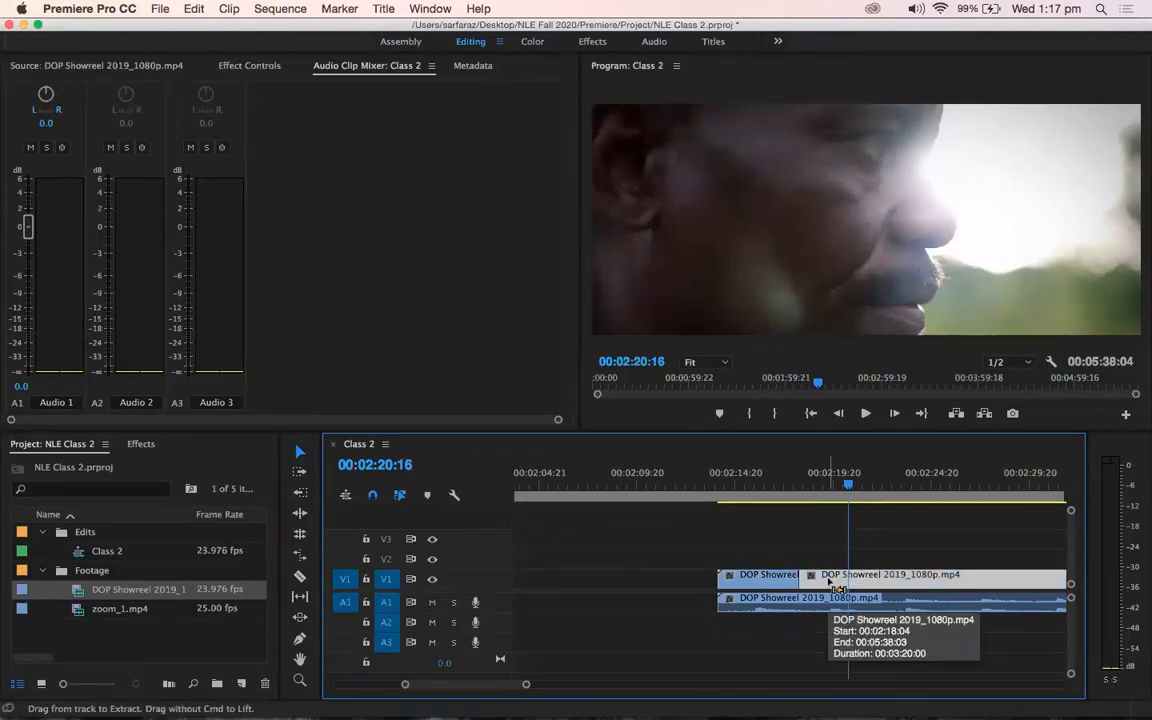
pyautogui.press('super+k')
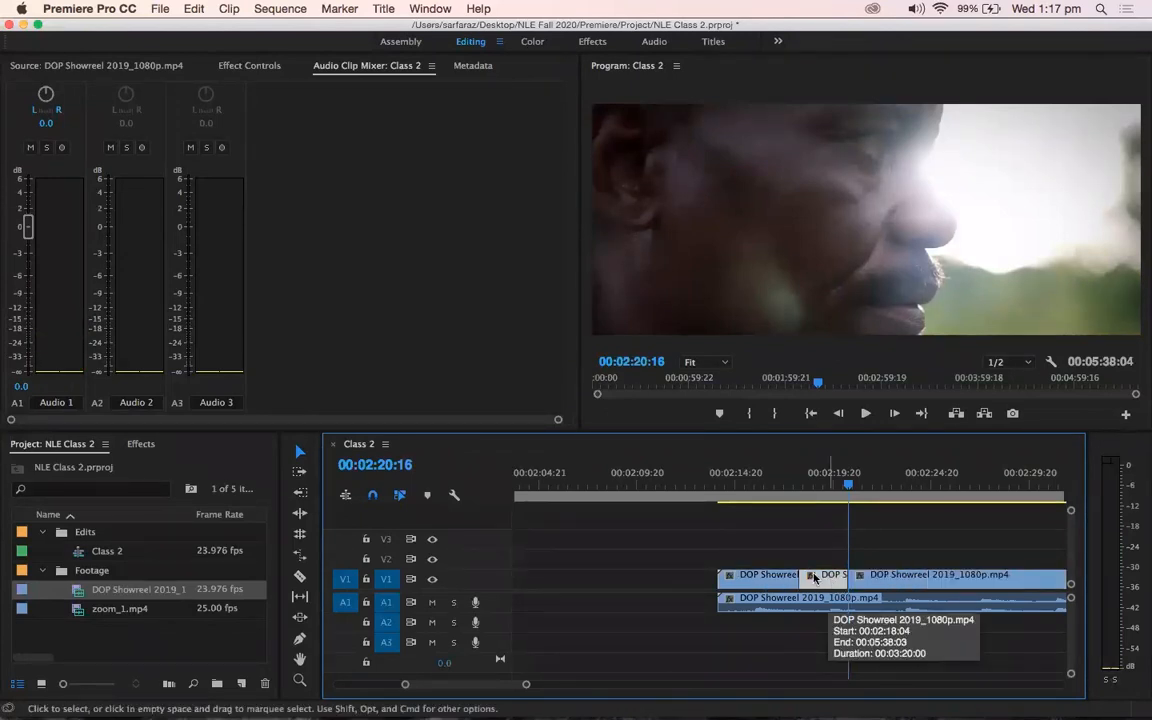
# Step: Raise the isolated shot to V2, then cut V1 at 00:02:22:00 and raise the following short shot beside it
pyautogui.moveTo(828, 585); pyautogui.dragTo(830, 566)
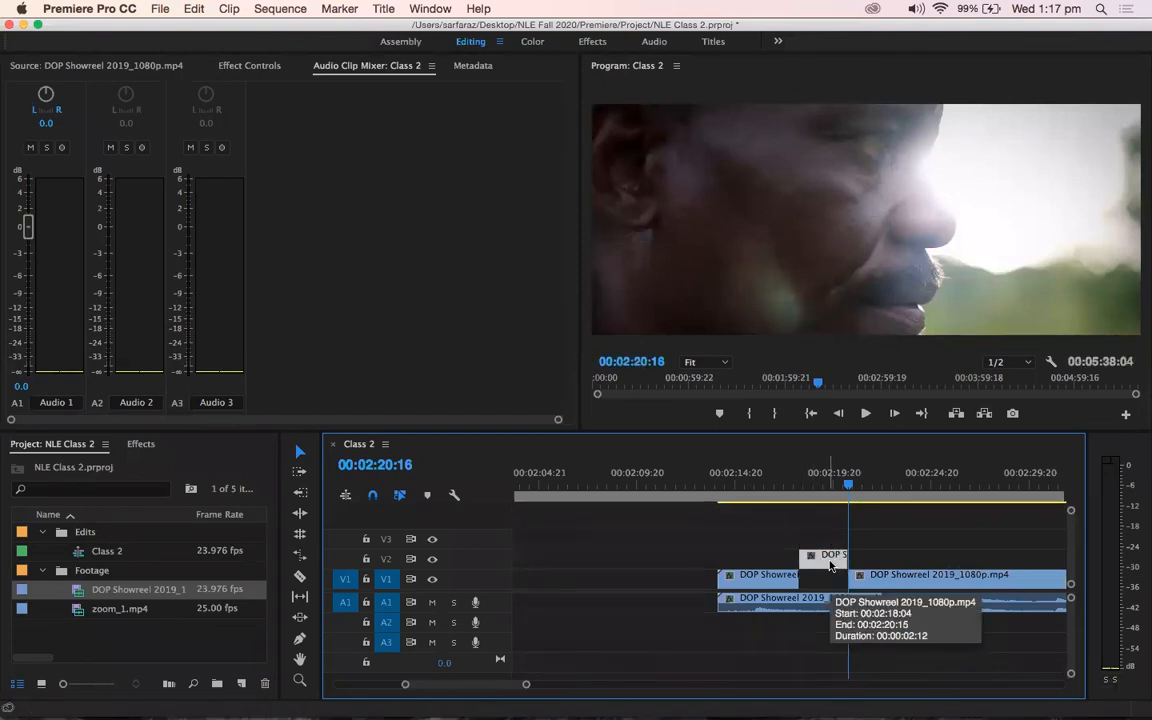
pyautogui.press('space')
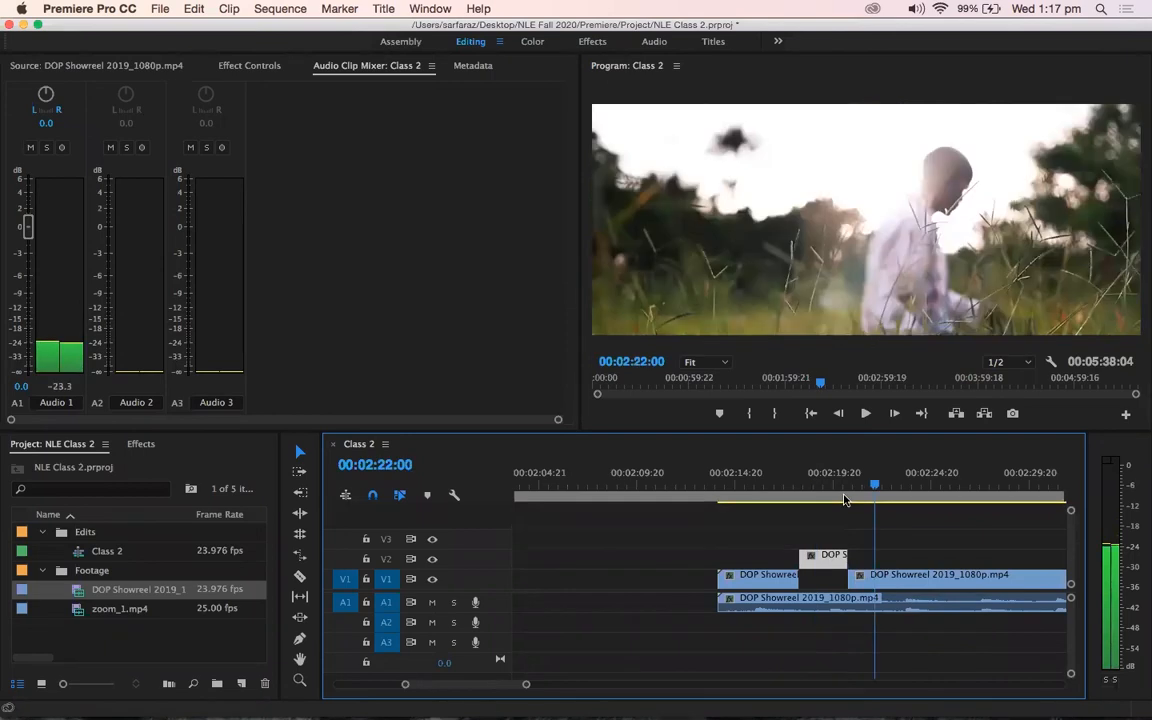
pyautogui.moveTo(902, 582); pyautogui.dragTo(915, 589)
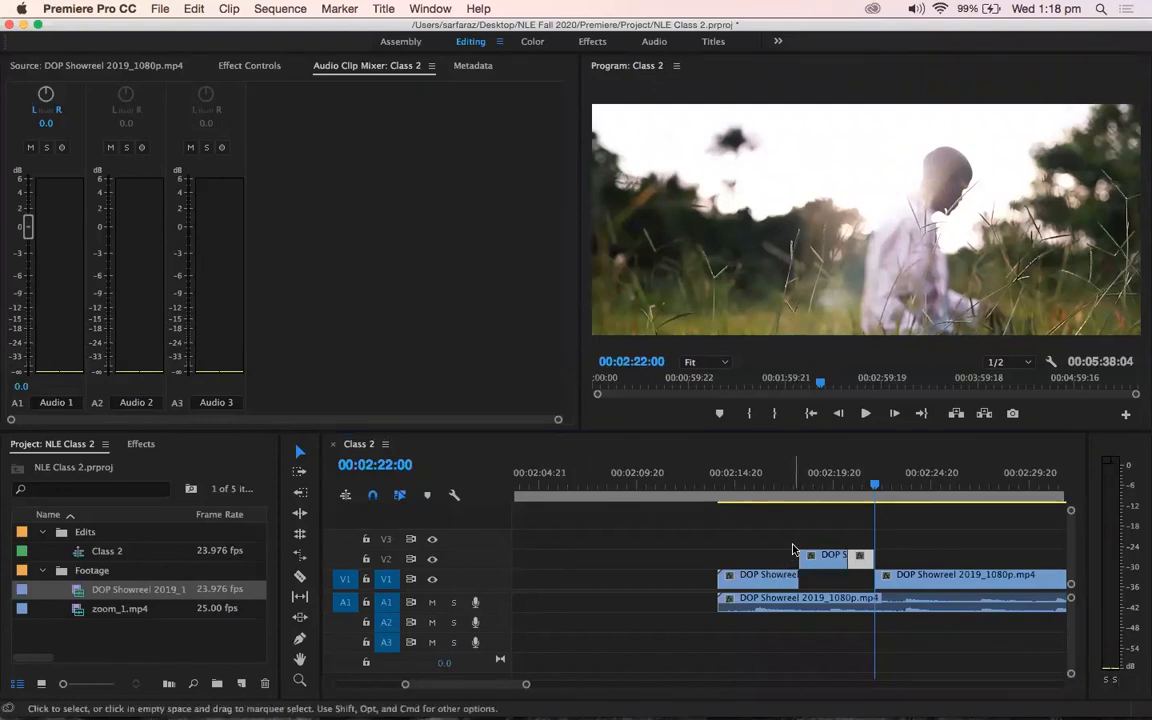
# Step: Patch source V1 to track V2, untarget track V1, and cut the A1 audio alone at 00:02:25:03
pyautogui.click(346, 565)
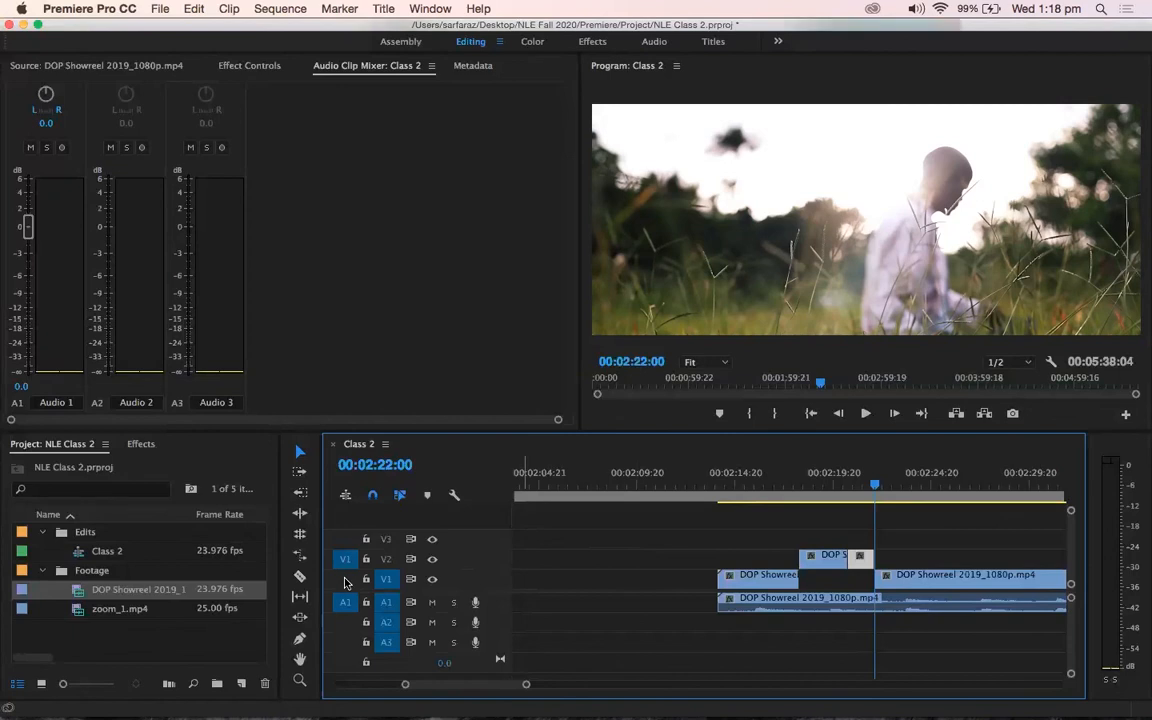
pyautogui.click(347, 560)
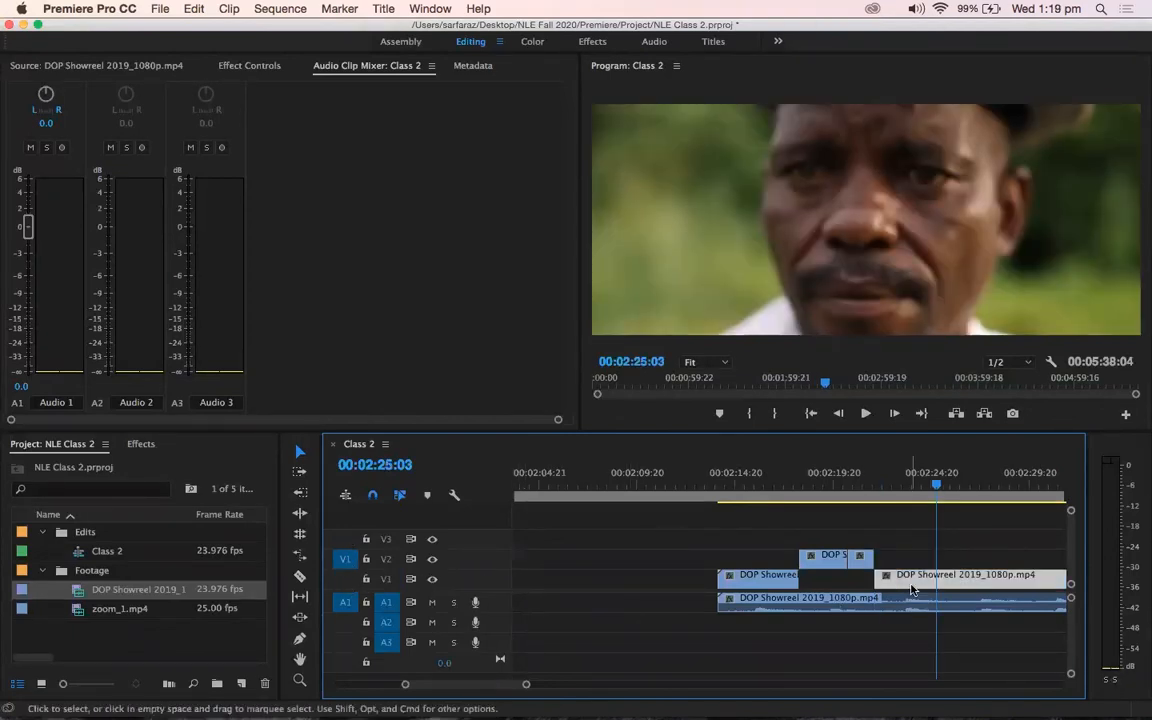
pyautogui.press('super+k')
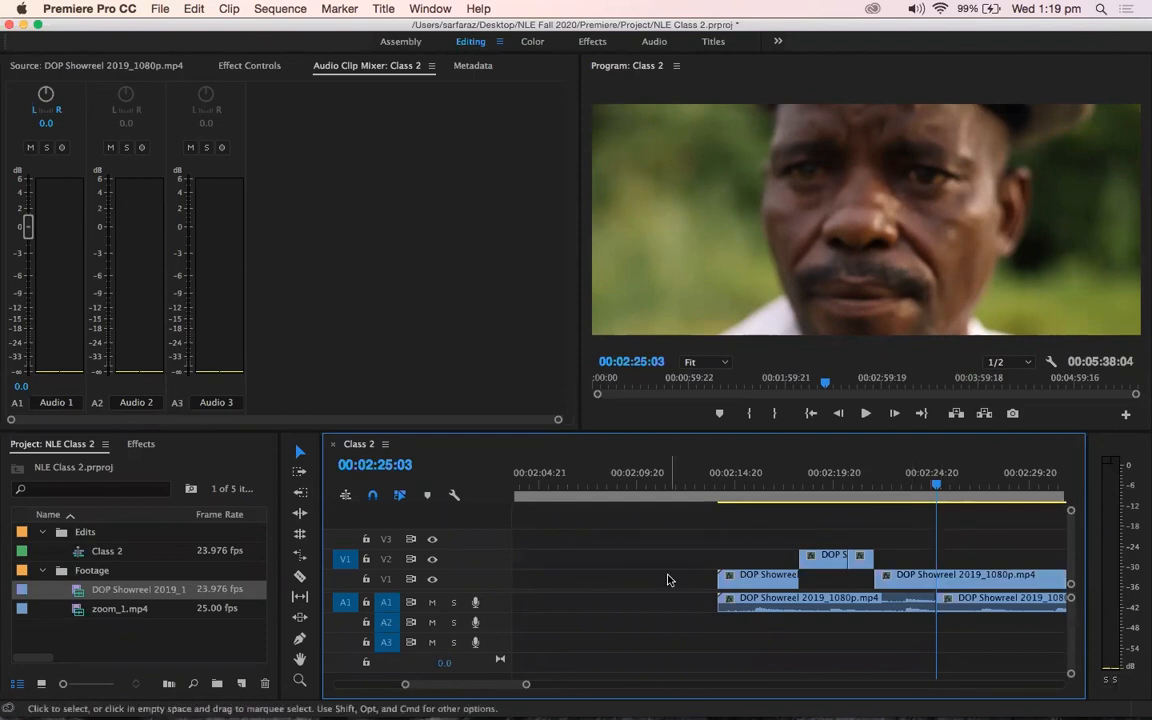
# Step: Patch and target V1 again, cut its video at 00:02:25:03, and move the shot before the cut up to V2
pyautogui.click(388, 582)
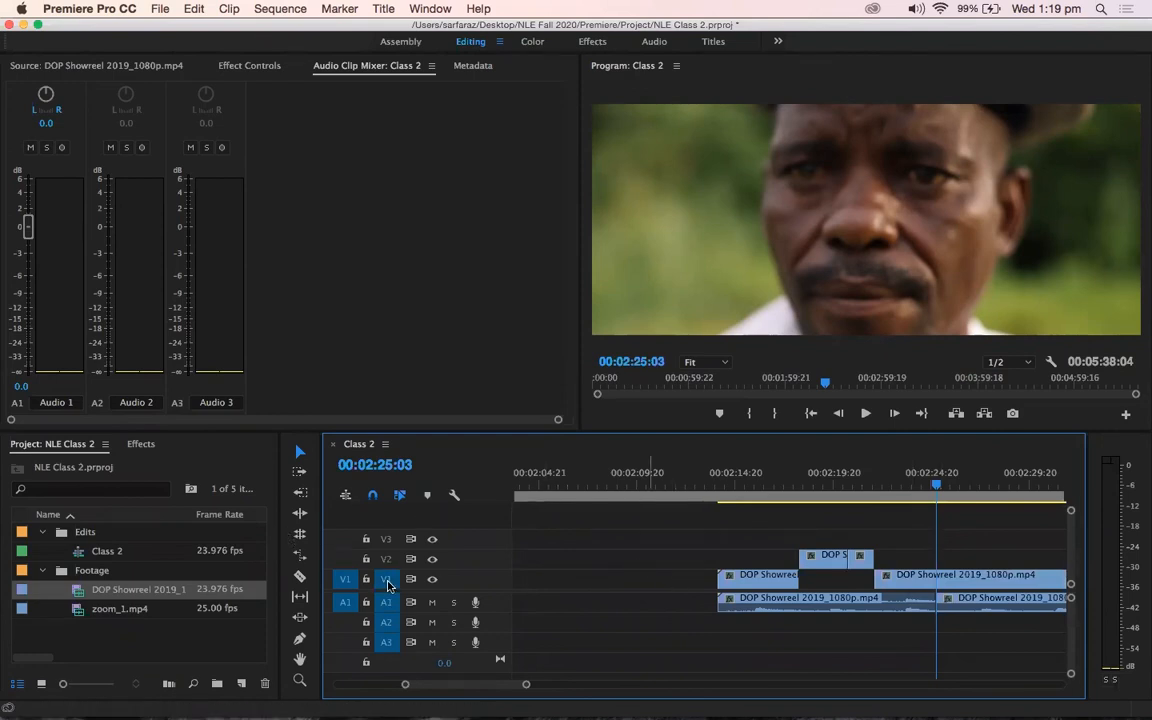
pyautogui.click(922, 582)
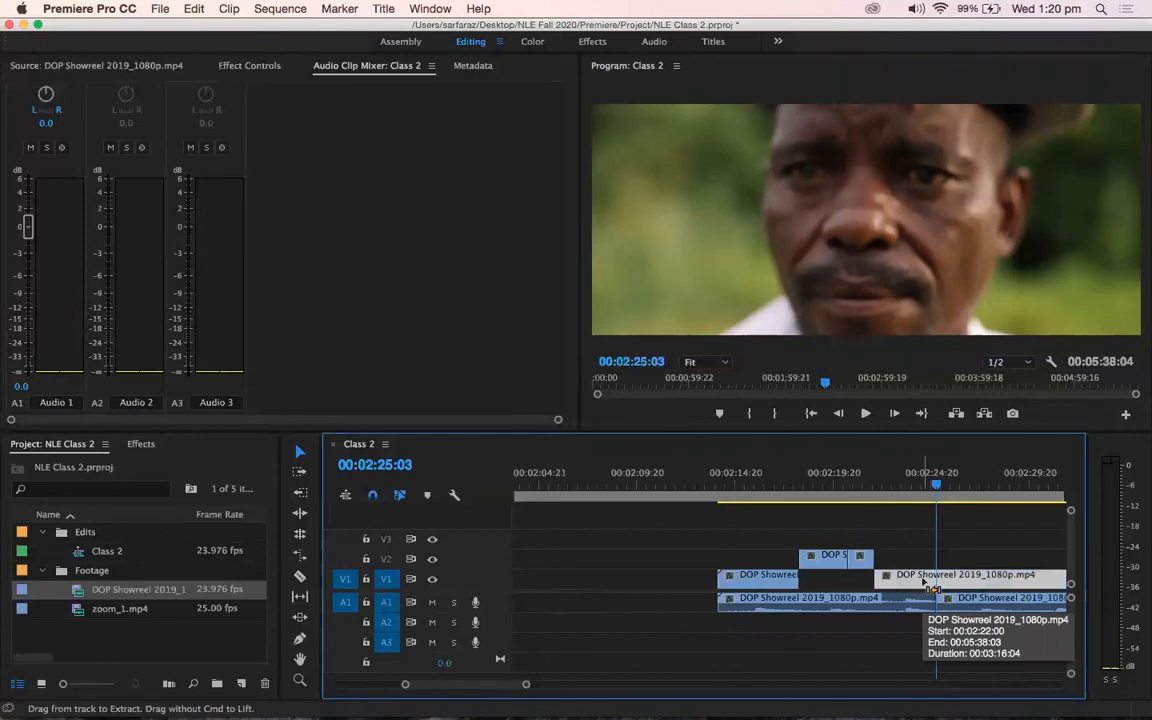
pyautogui.press('super+k')
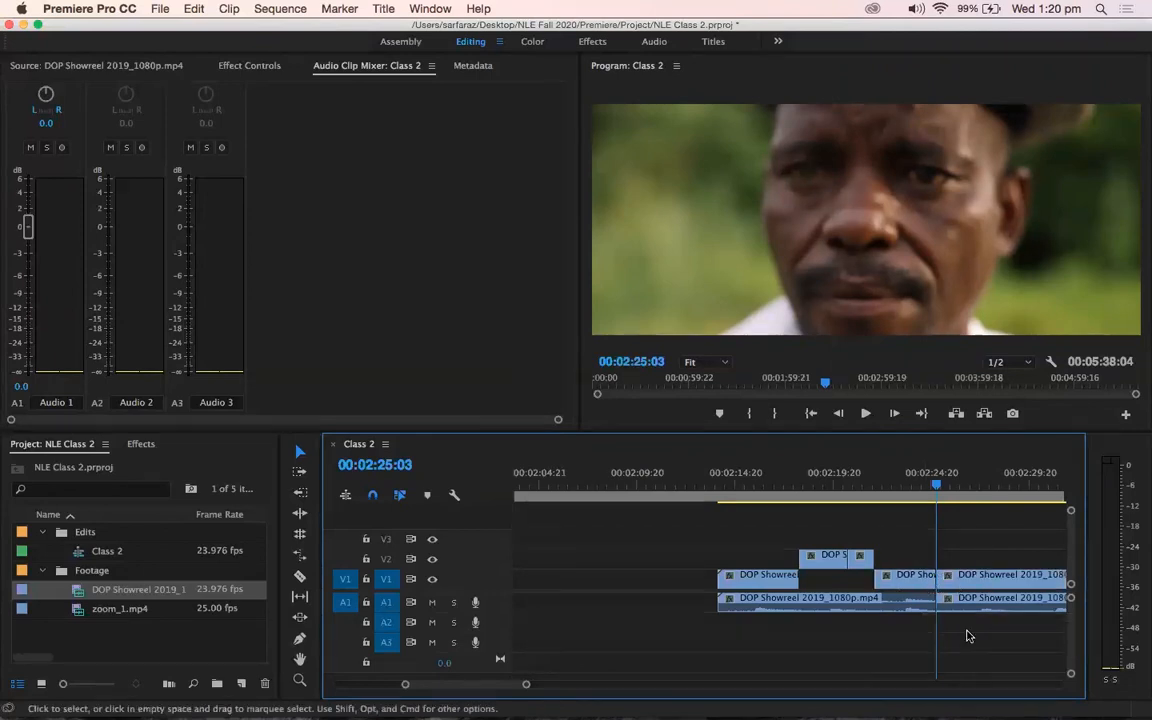
pyautogui.moveTo(905, 578); pyautogui.dragTo(907, 566)
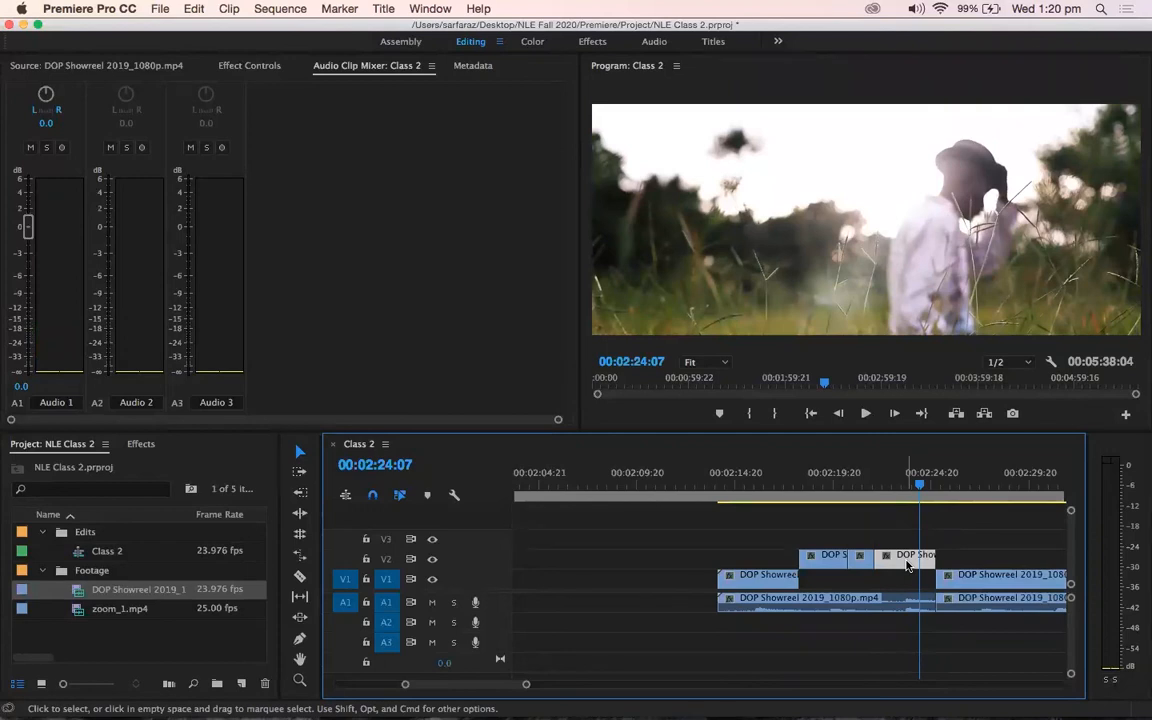
pyautogui.click(918, 490)
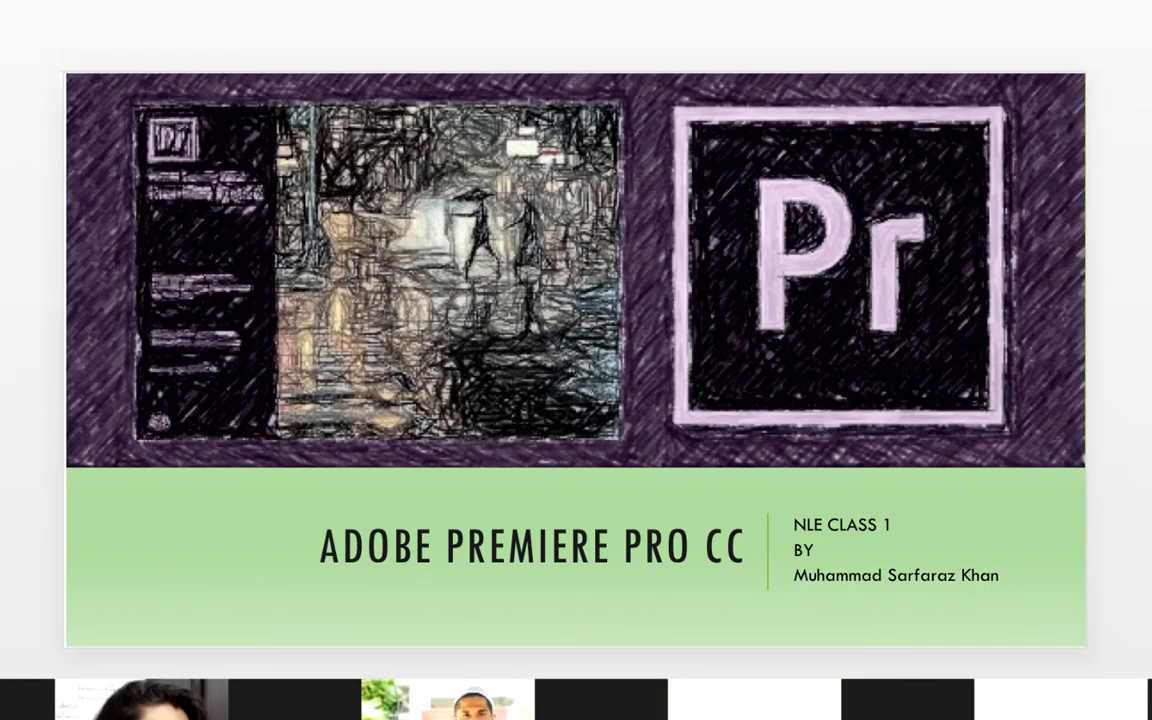
pyautogui.press('Right')
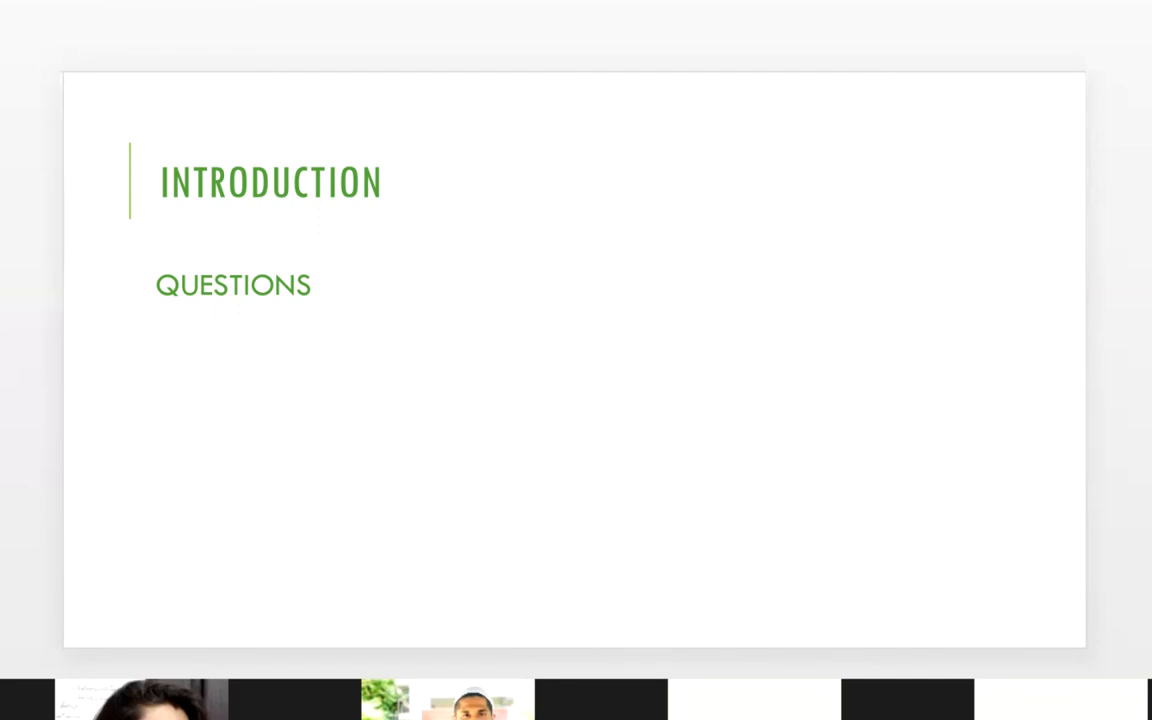
pyautogui.press('Right')
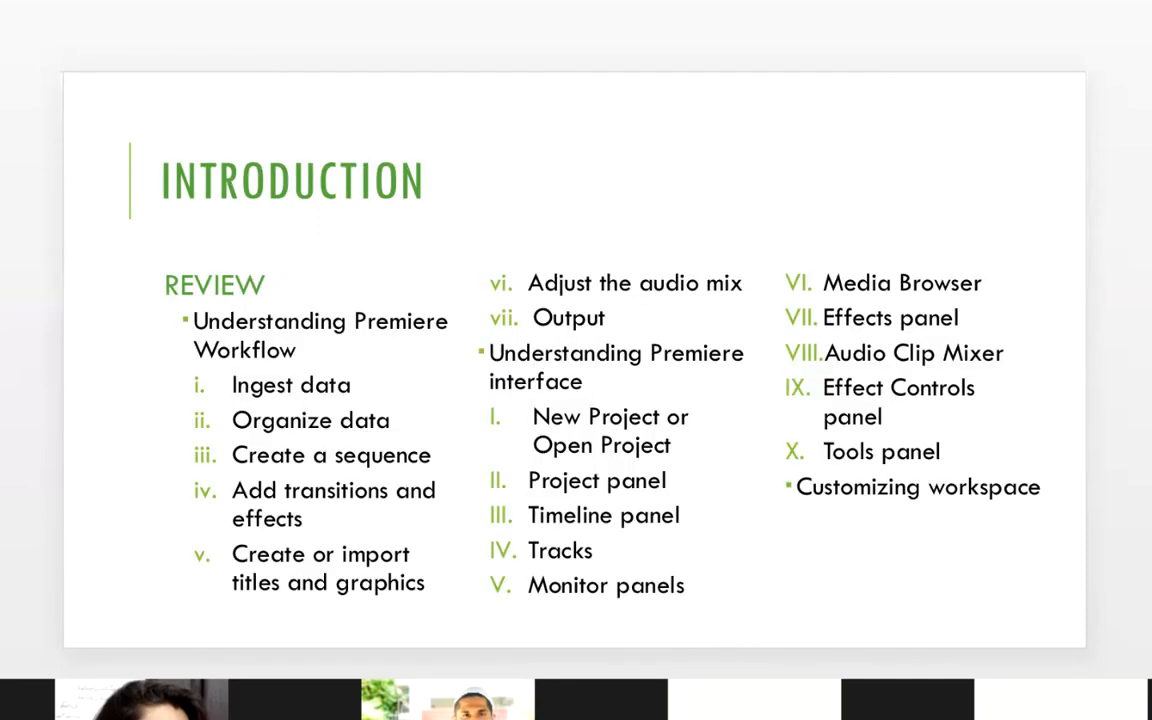